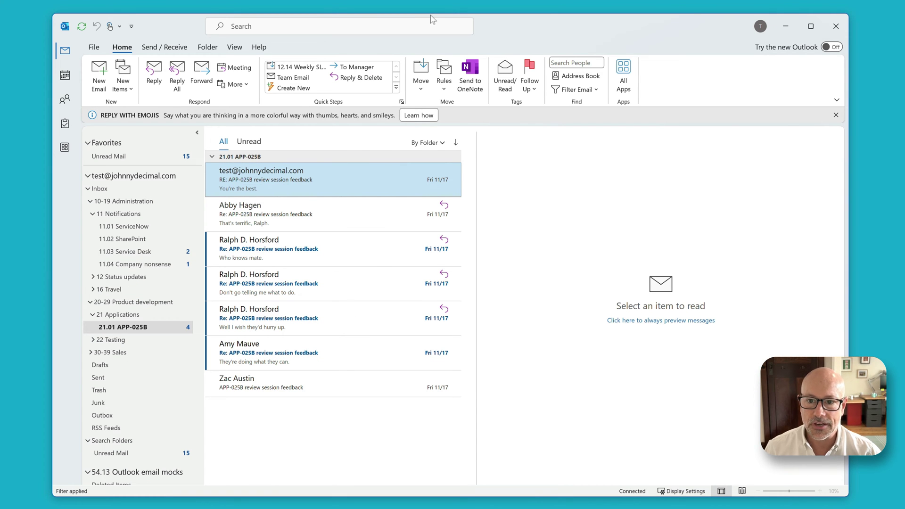
Dismiss the 'Reply with emojis' tip in classic Outlook's 21.01 APP-025B folder
{"action": "left_click", "coordinate": [836, 115]}
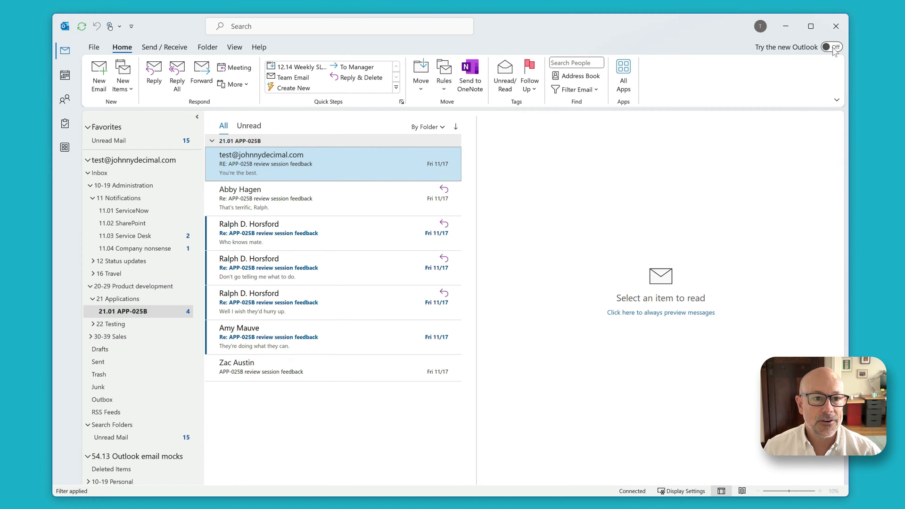
Switch to the new Outlook, then move its window higher and enlarge it
{"action": "left_click", "coordinate": [833, 47]}
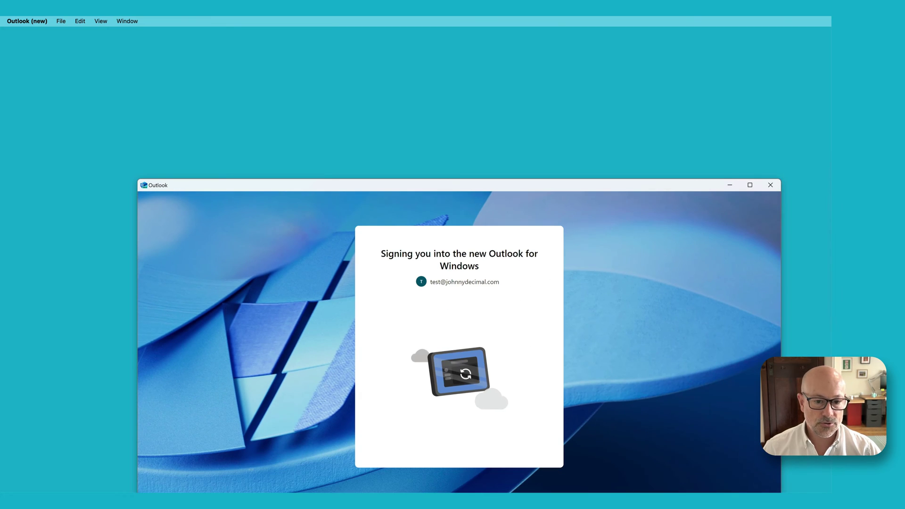
{"action": "left_click_drag", "start_coordinate": [620, 188], "coordinate": [556, 56]}
{"action": "left_click_drag", "start_coordinate": [717, 375], "coordinate": [760, 464]}
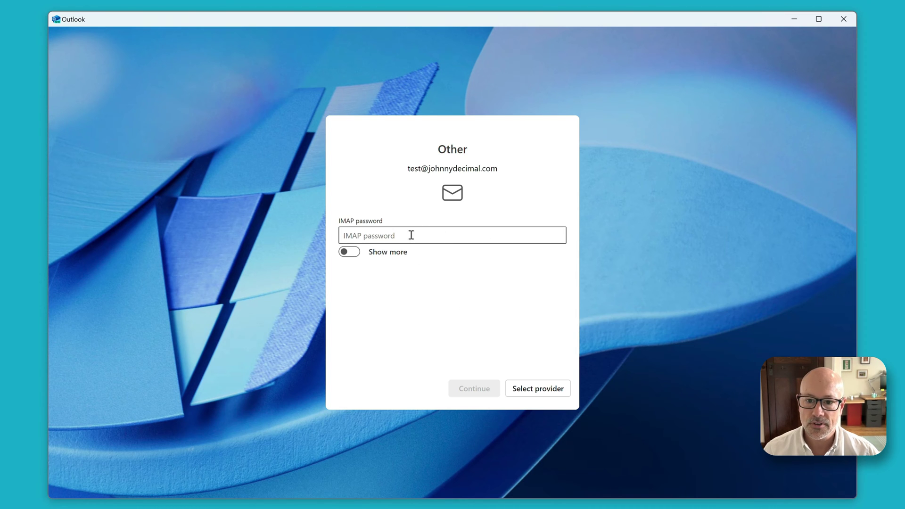
Enter the IMAP and SMTP passwords in the account's full server settings
{"action": "left_click", "coordinate": [411, 234]}
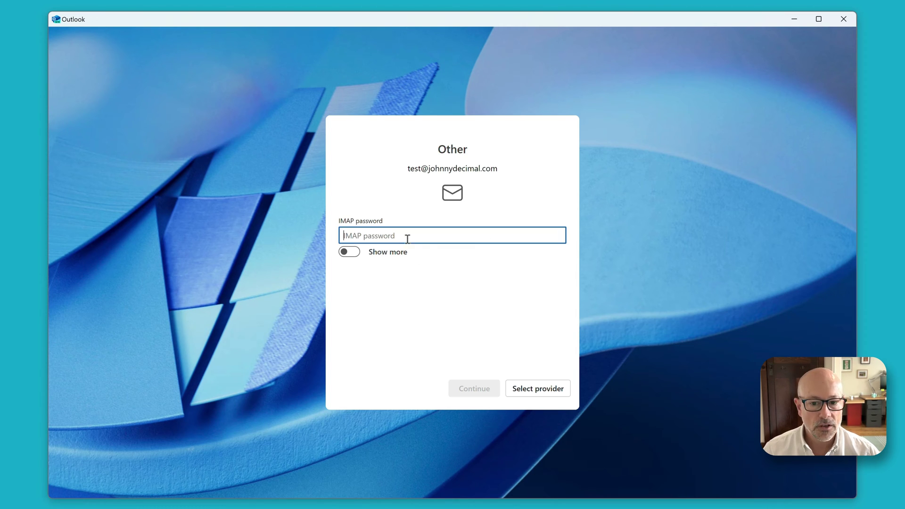
{"action": "left_click", "coordinate": [346, 253]}
{"action": "scroll", "coordinate": [521, 303], "scroll_direction": "down", "scroll_amount": 4}
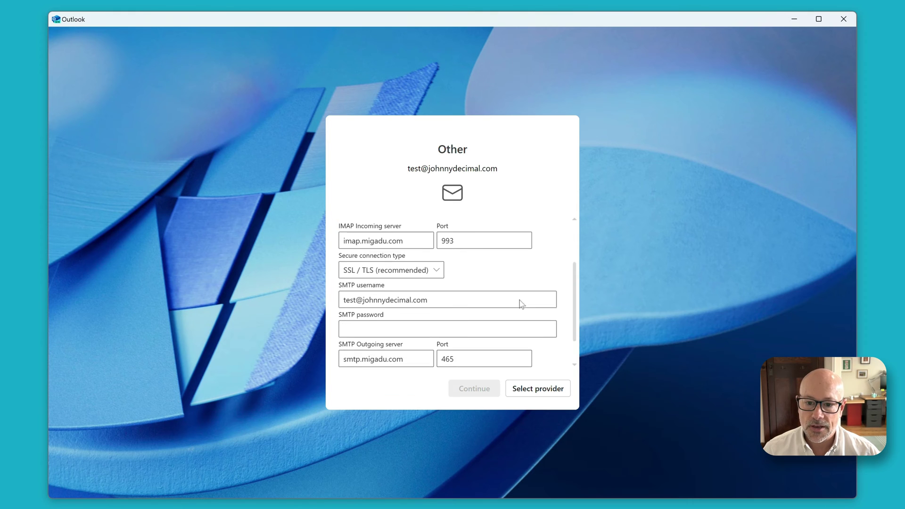
{"action": "left_click", "coordinate": [474, 324]}
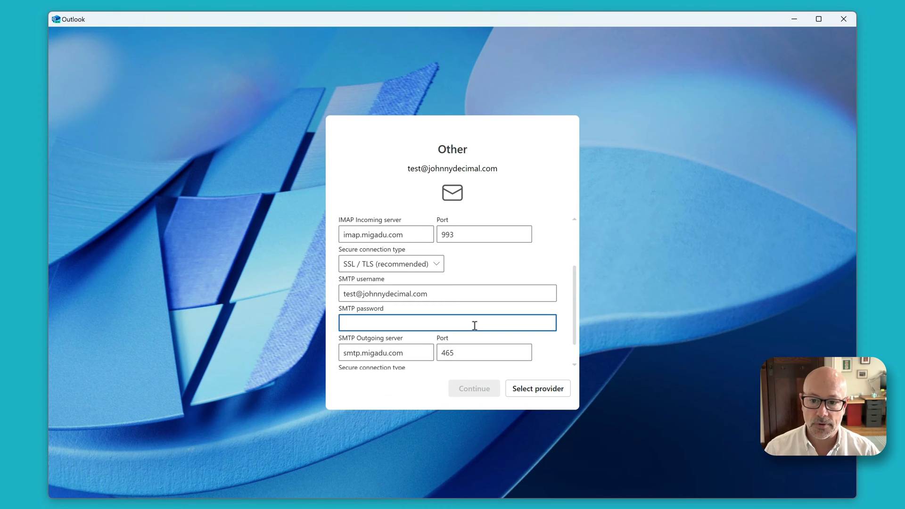
{"action": "key", "text": "super+shift+space"}
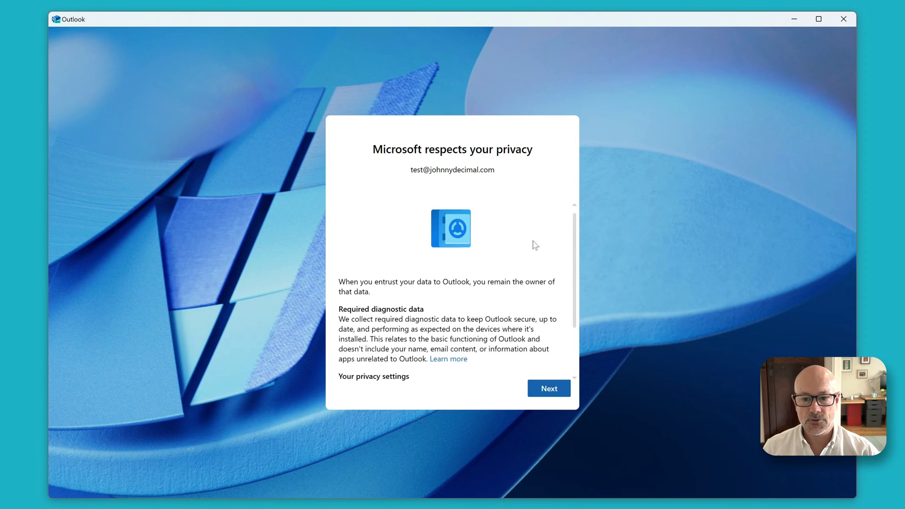
{"action": "scroll", "coordinate": [509, 338], "scroll_direction": "down", "scroll_amount": 3}
{"action": "scroll", "coordinate": [511, 333], "scroll_direction": "up", "scroll_amount": 3}
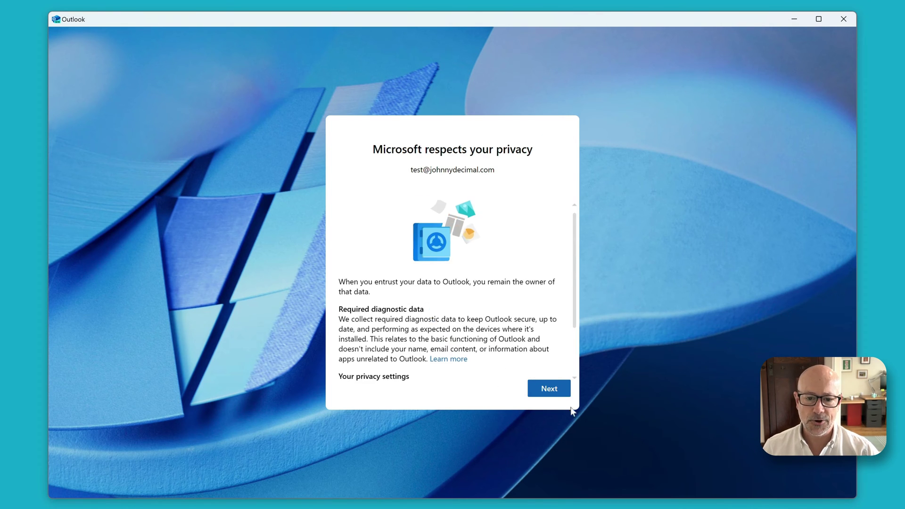
Decline optional diagnostic data, accept the privacy notices, and import classic Outlook settings
{"action": "left_click", "coordinate": [558, 394]}
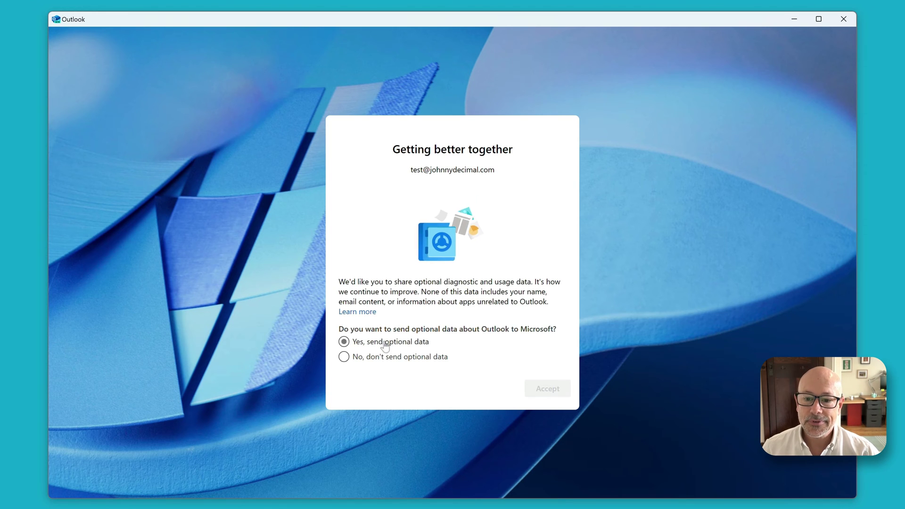
{"action": "left_click", "coordinate": [409, 356]}
{"action": "left_click", "coordinate": [532, 390]}
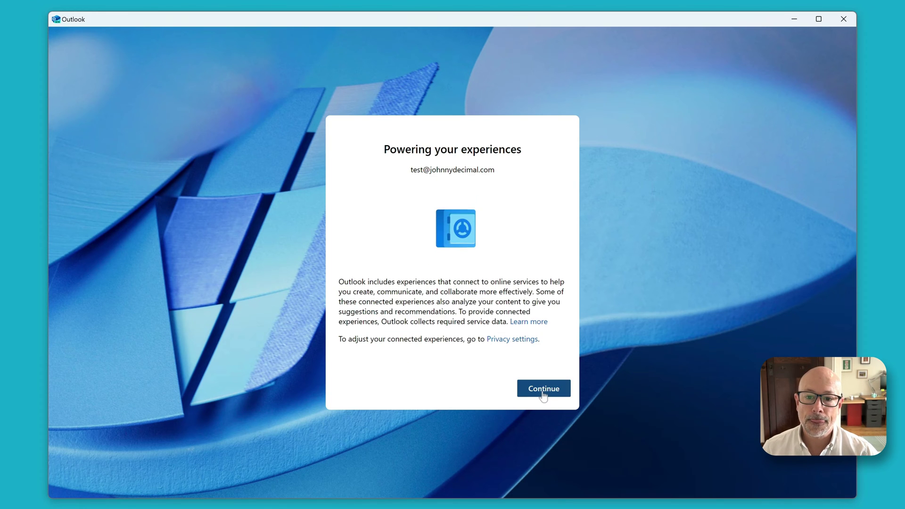
{"action": "left_click", "coordinate": [542, 392]}
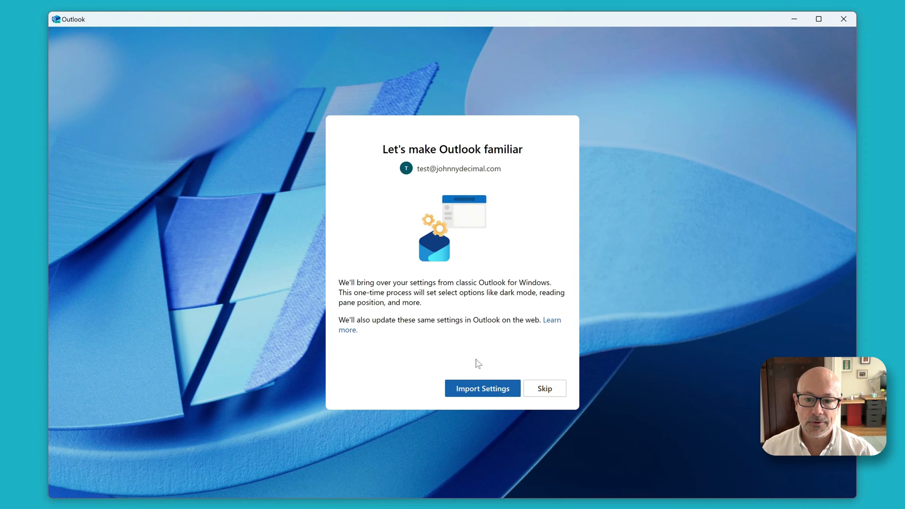
{"action": "left_click", "coordinate": [491, 390]}
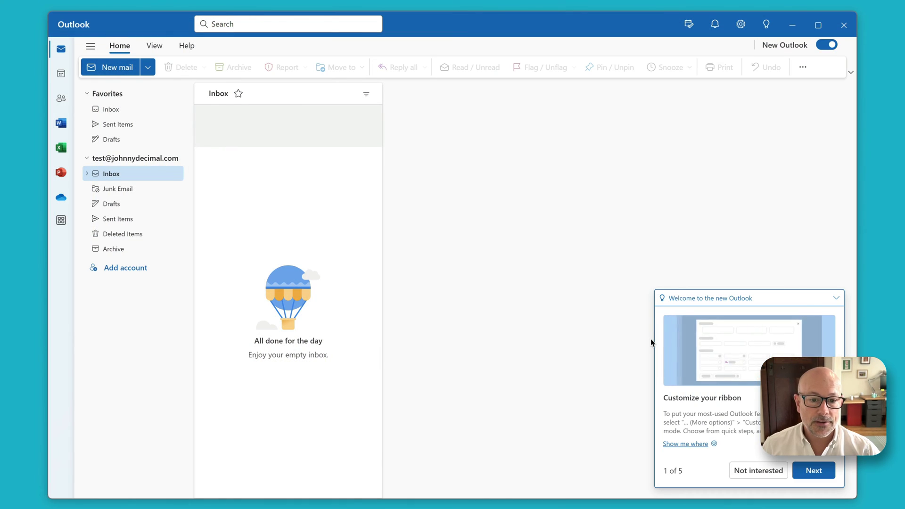
Dismiss the welcome tour and expand the Inbox to show 10-19, 20-29 and 30-39
{"action": "left_click", "coordinate": [766, 479]}
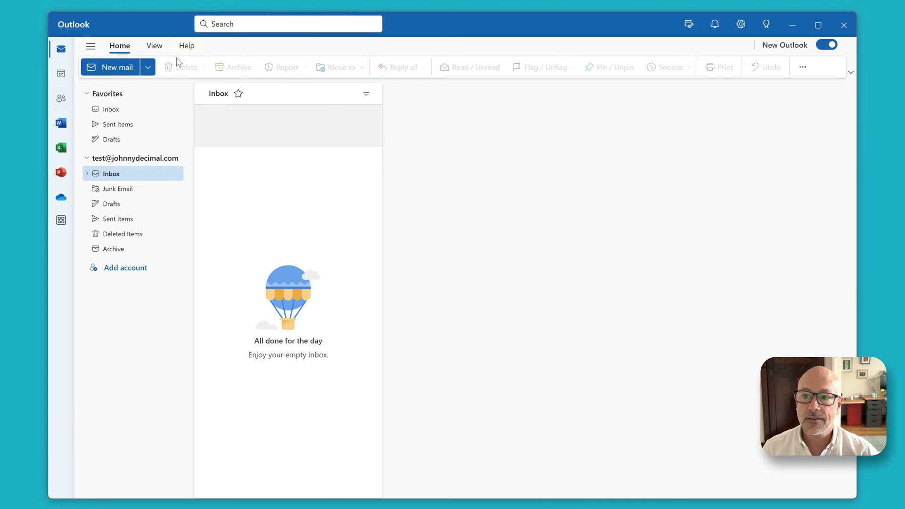
{"action": "left_click", "coordinate": [158, 47]}
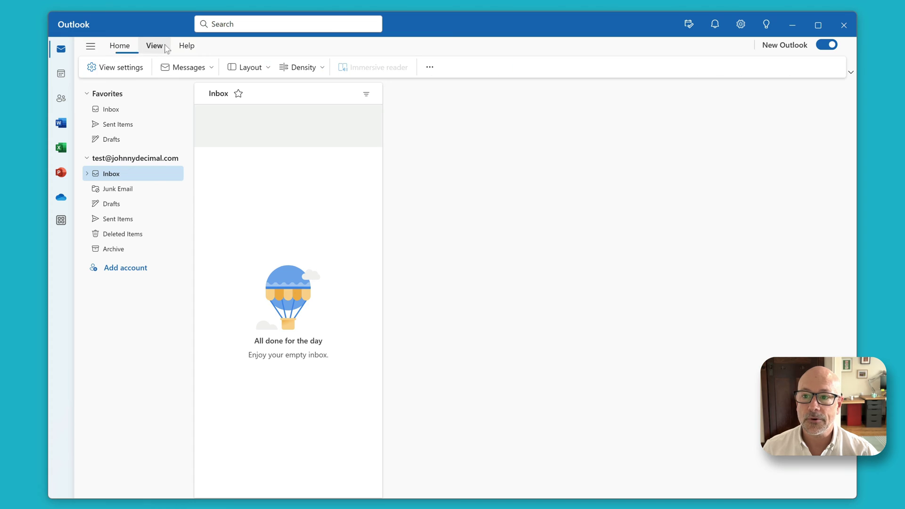
{"action": "left_click", "coordinate": [198, 48]}
{"action": "left_click", "coordinate": [154, 45]}
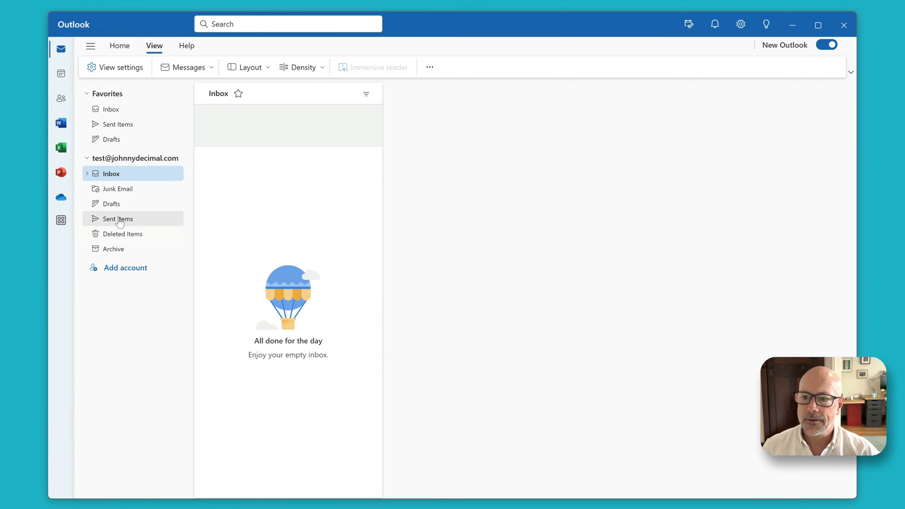
{"action": "left_click", "coordinate": [89, 174]}
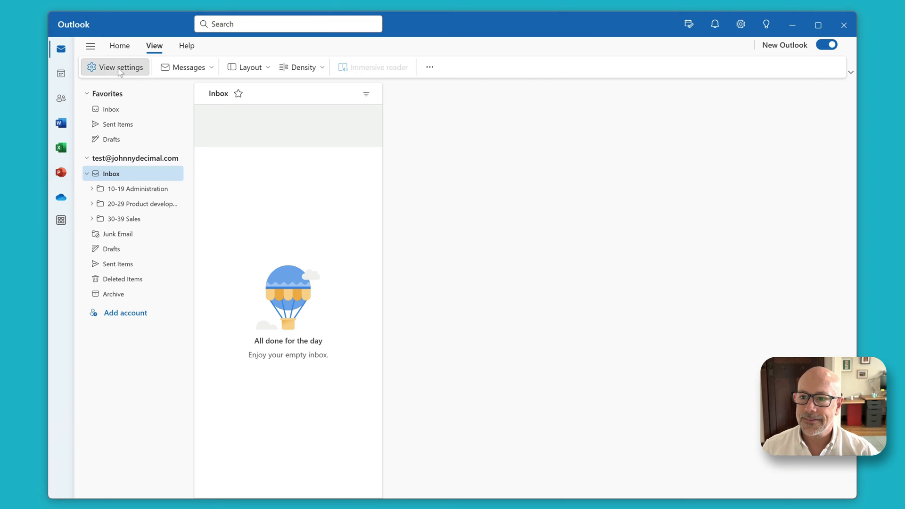
Review the Accounts, General and Mail Layout pages in the View settings window
{"action": "left_click", "coordinate": [120, 66]}
{"action": "left_click_drag", "start_coordinate": [571, 181], "coordinate": [549, 118]}
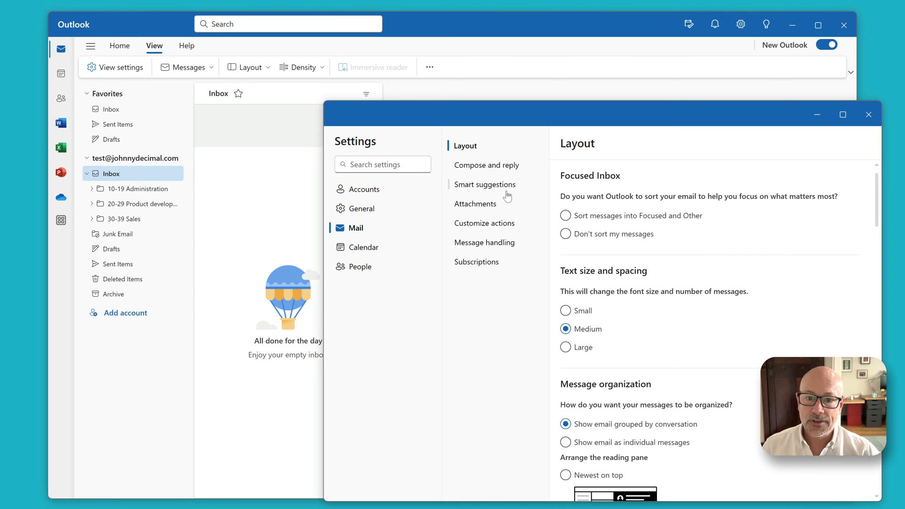
{"action": "left_click", "coordinate": [374, 192]}
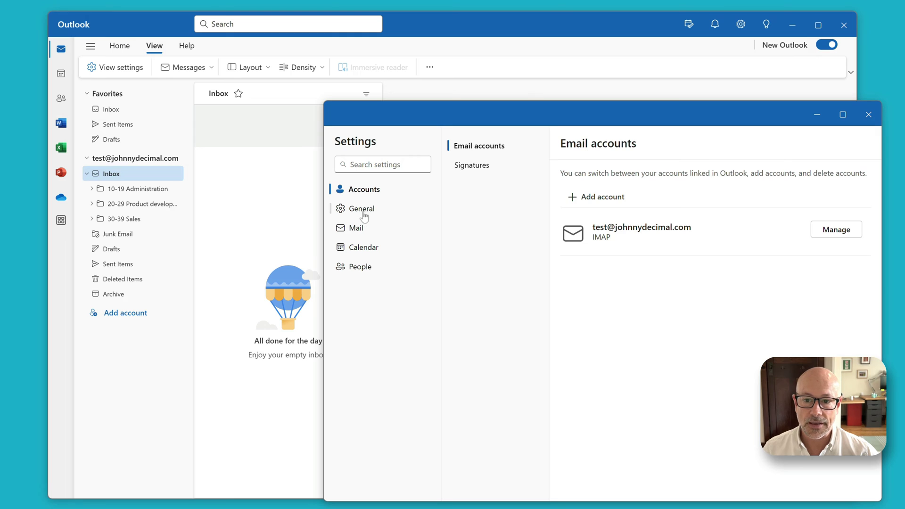
{"action": "left_click", "coordinate": [364, 213]}
{"action": "left_click", "coordinate": [363, 227]}
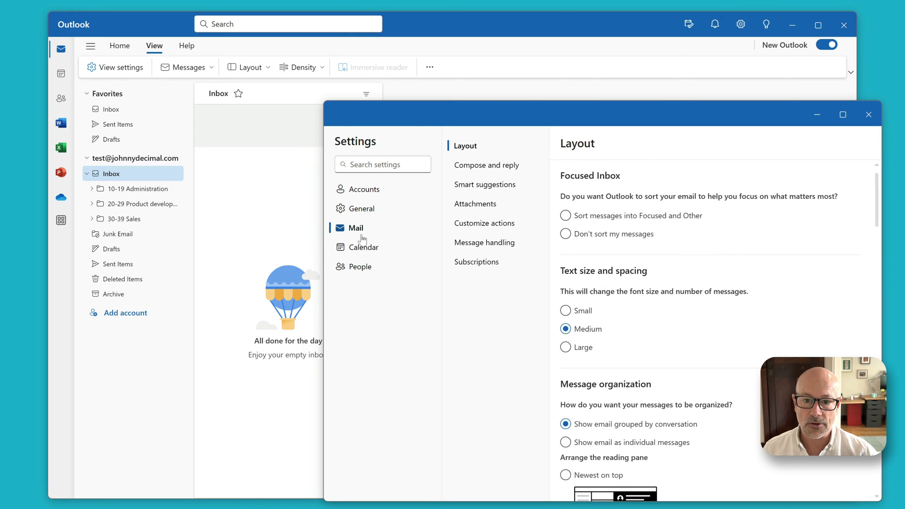
{"action": "left_click", "coordinate": [868, 116]}
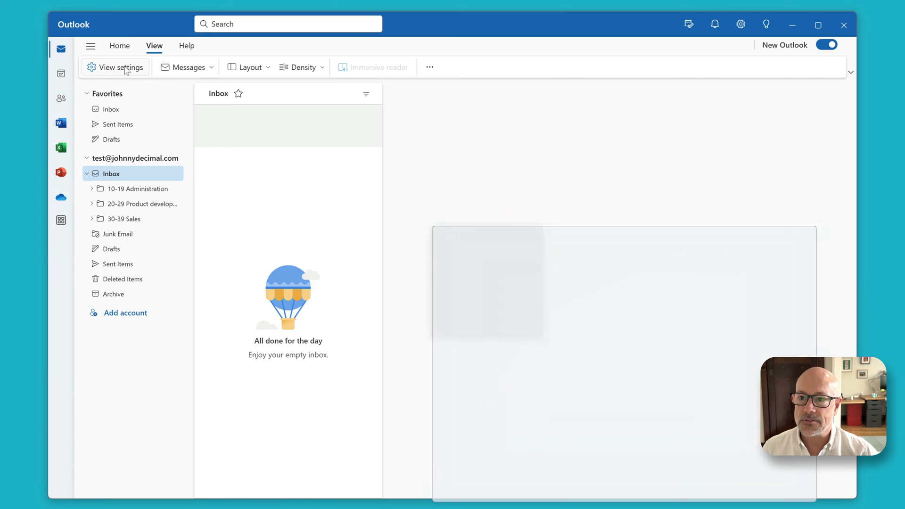
{"action": "left_click", "coordinate": [123, 69]}
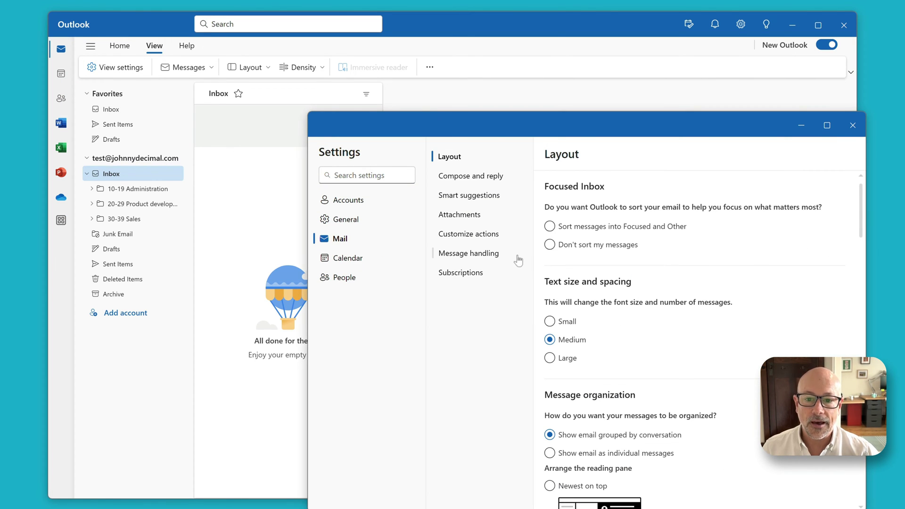
Close the new Outlook's Settings window, returning to classic Outlook's 'Test email set, clean' folder
{"action": "left_click", "coordinate": [852, 125]}
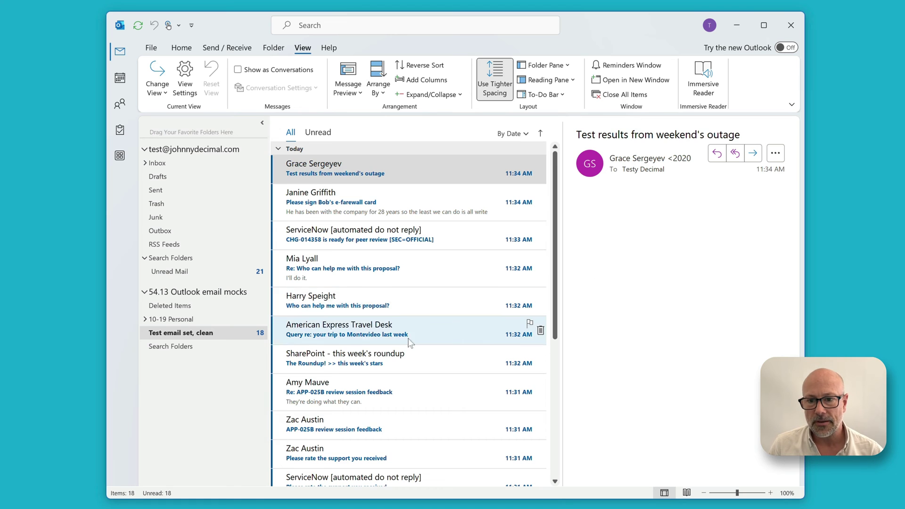
{"action": "scroll", "coordinate": [408, 340], "scroll_direction": "down", "scroll_amount": 5}
{"action": "scroll", "coordinate": [408, 340], "scroll_direction": "up", "scroll_amount": 5}
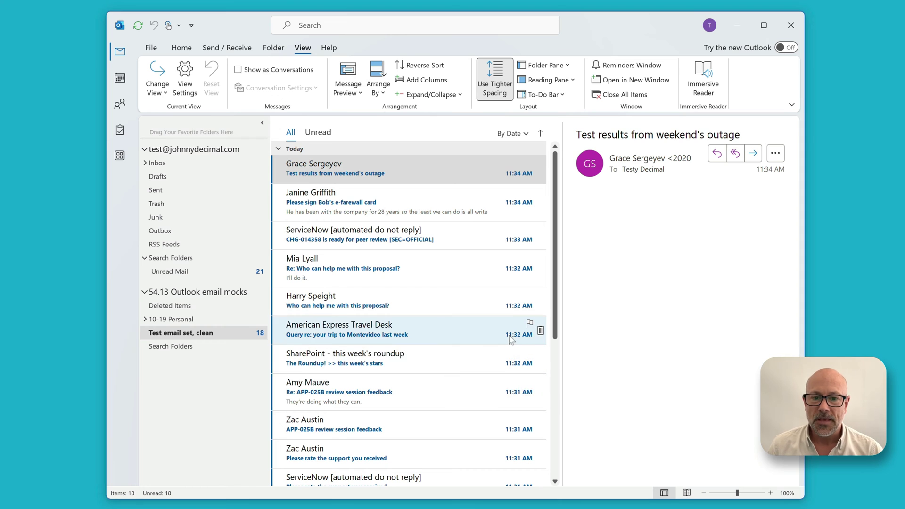
{"action": "scroll", "coordinate": [509, 338], "scroll_direction": "down", "scroll_amount": 3}
{"action": "scroll", "coordinate": [509, 339], "scroll_direction": "down", "scroll_amount": 3}
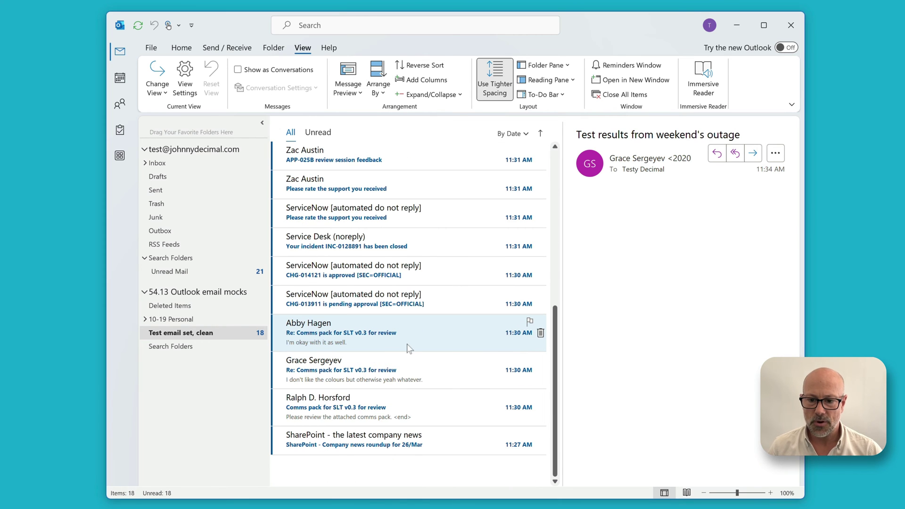
{"action": "scroll", "coordinate": [377, 443], "scroll_direction": "up", "scroll_amount": 3}
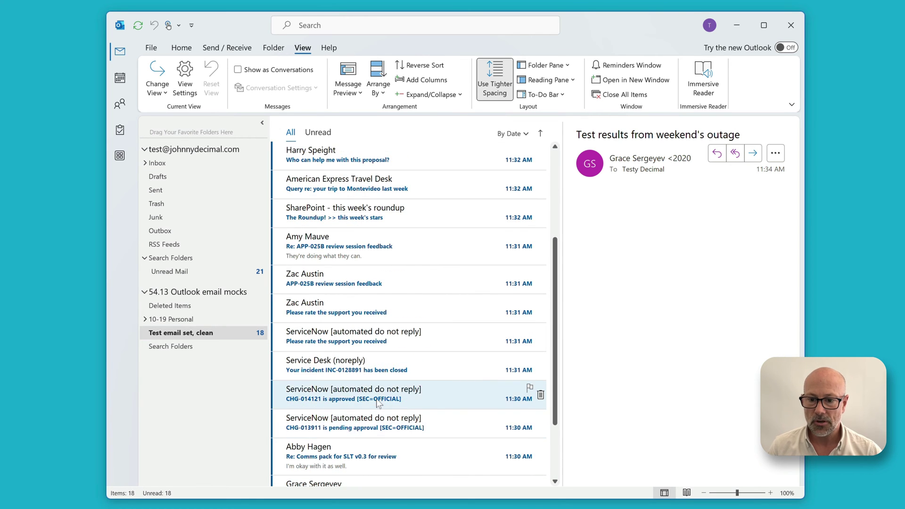
{"action": "scroll", "coordinate": [379, 403], "scroll_direction": "up", "scroll_amount": 3}
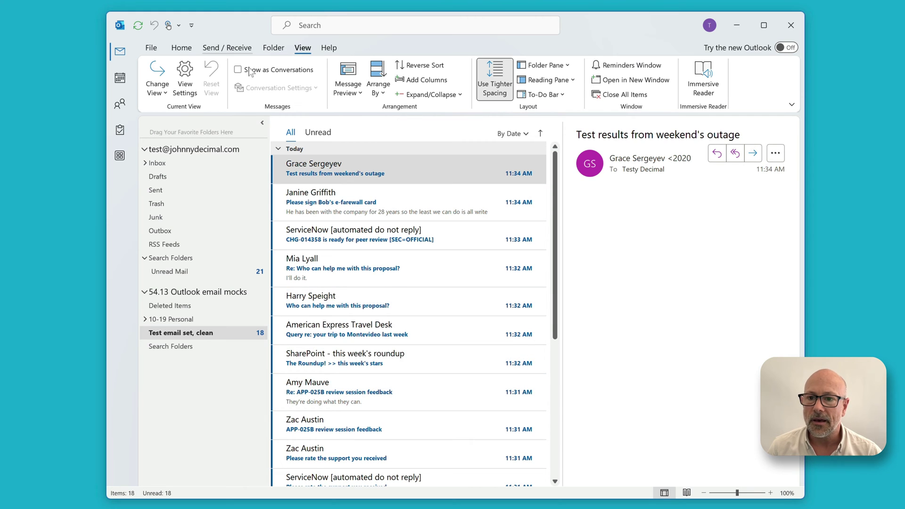
Show 'Test email set, clean' as conversations and expand the 'Comms pack for SLT v0.3' thread
{"action": "left_click", "coordinate": [253, 72]}
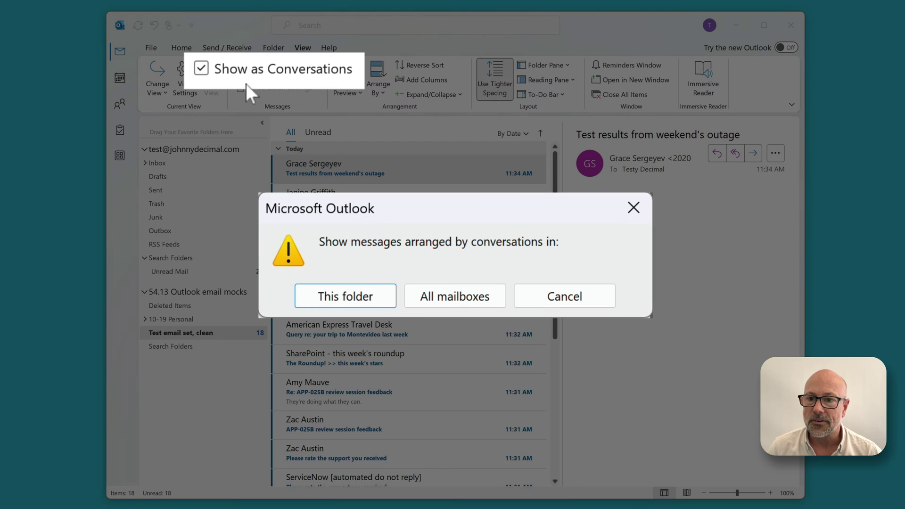
{"action": "left_click", "coordinate": [358, 296]}
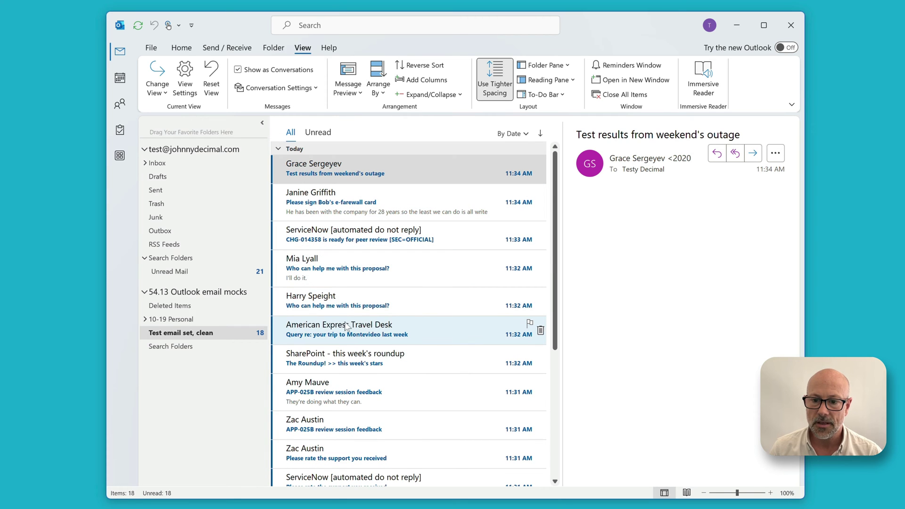
{"action": "scroll", "coordinate": [347, 340], "scroll_direction": "down", "scroll_amount": 5}
{"action": "left_click", "coordinate": [330, 390]}
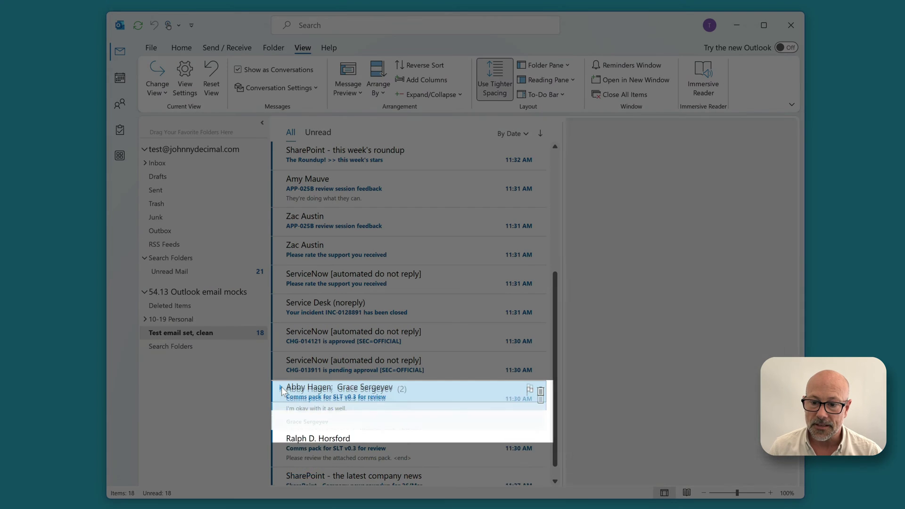
{"action": "left_click", "coordinate": [306, 389]}
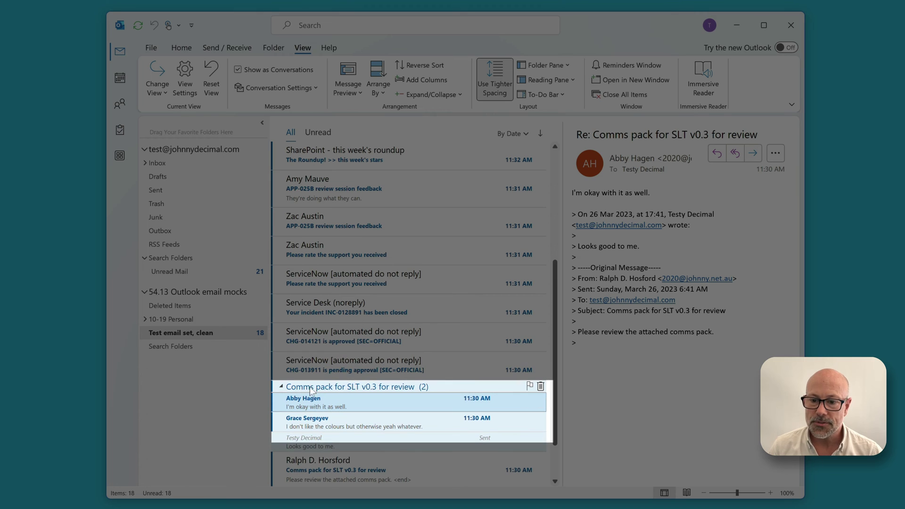
{"action": "left_click", "coordinate": [284, 389]}
{"action": "left_click", "coordinate": [282, 387]}
{"action": "scroll", "coordinate": [409, 302], "scroll_direction": "up", "scroll_amount": 5}
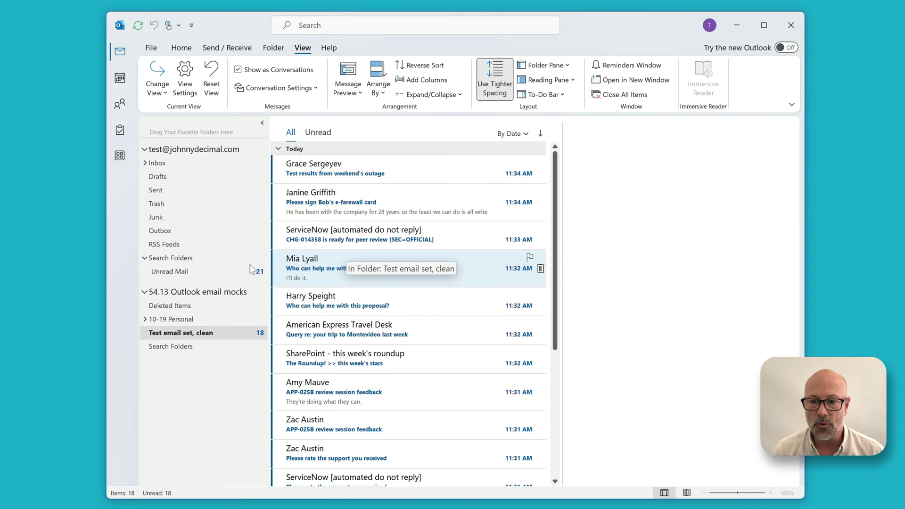
Open Unread Mail and expand its 22.18, 21.01, 16.01 and 12.14 folder groups
{"action": "left_click", "coordinate": [193, 272]}
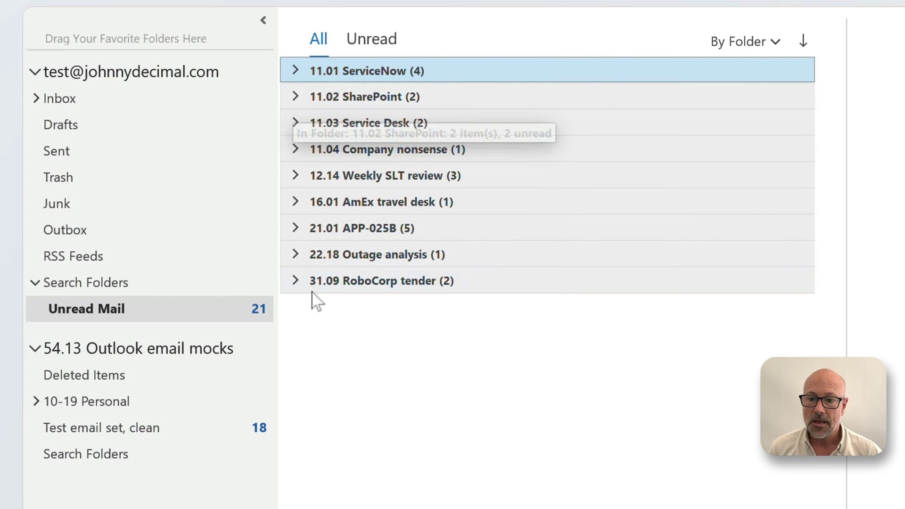
{"action": "left_click", "coordinate": [296, 257]}
{"action": "left_click", "coordinate": [296, 228]}
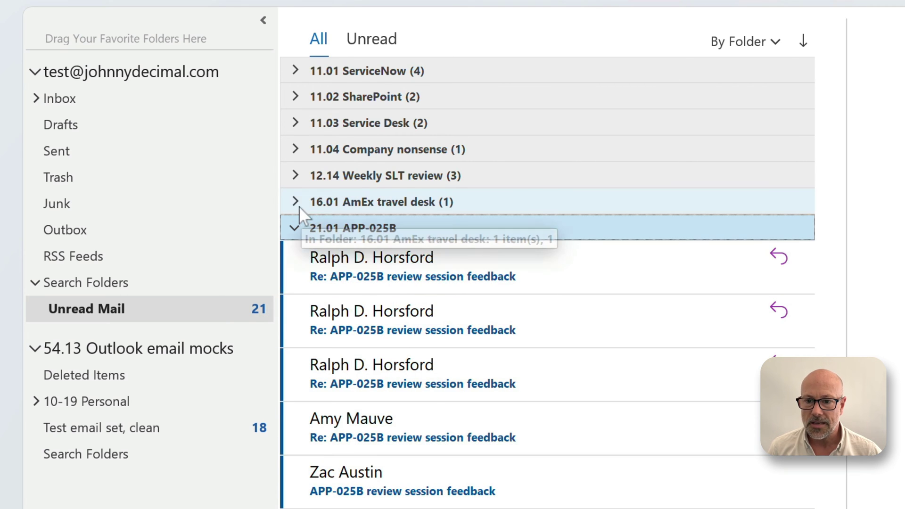
{"action": "left_click", "coordinate": [296, 202]}
{"action": "left_click", "coordinate": [302, 175]}
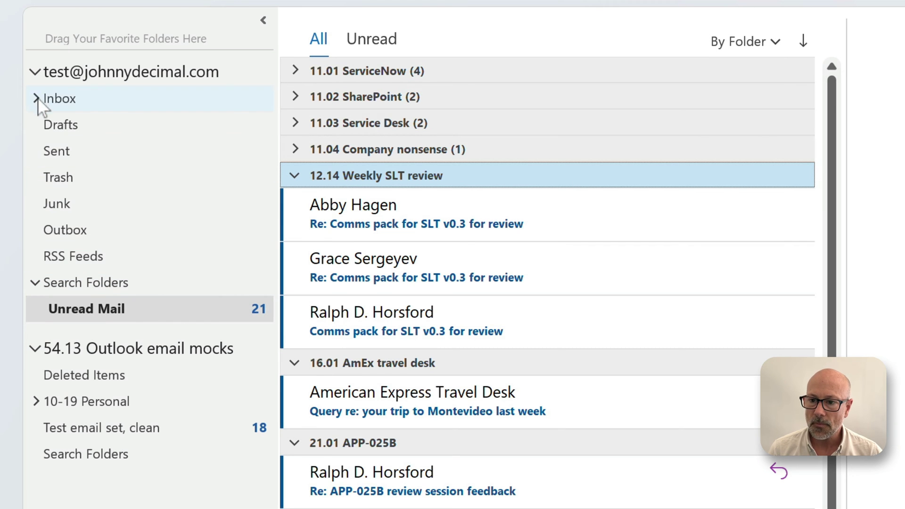
Expand the Inbox tree: 10-19, 11 Notifications, 12 Status updates, 16 Travel, 20-29 and 30-39
{"action": "left_click", "coordinate": [35, 98]}
{"action": "left_click", "coordinate": [40, 125]}
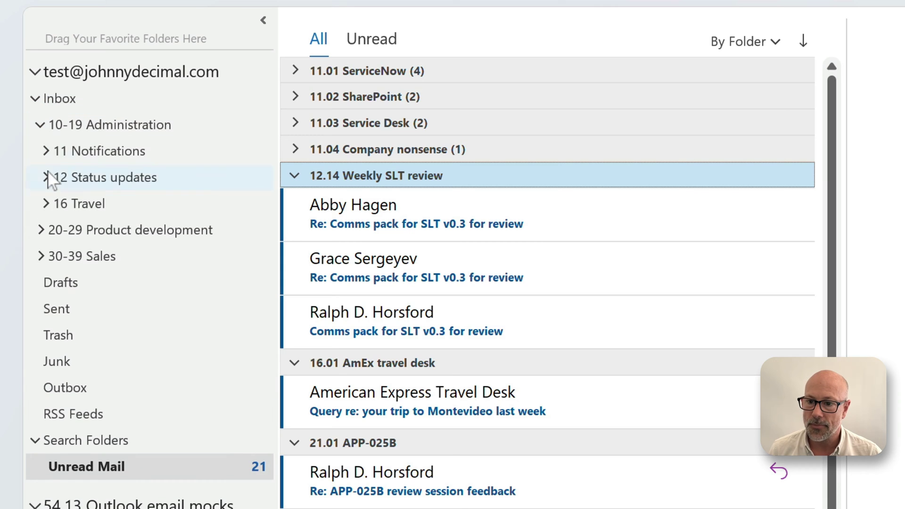
{"action": "left_click", "coordinate": [46, 151]}
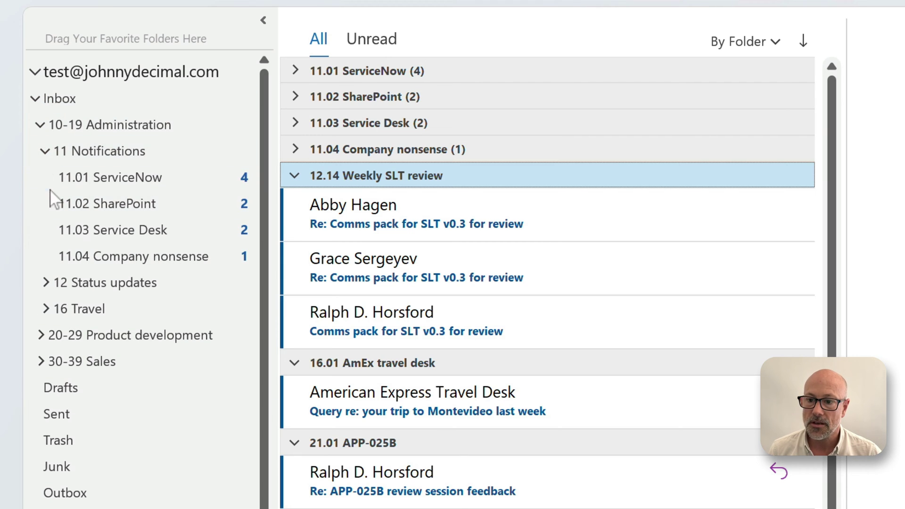
{"action": "left_click", "coordinate": [46, 283]}
{"action": "left_click", "coordinate": [45, 335]}
{"action": "left_click", "coordinate": [43, 390]}
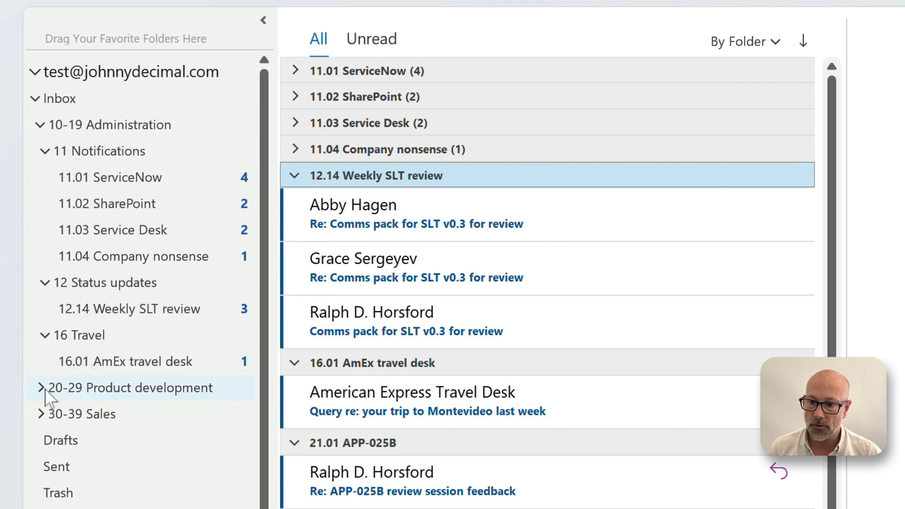
{"action": "left_click", "coordinate": [38, 466]}
Open the 21.01 APP-025B and 22.18 Outage analysis folders, expanding the Outage message group
{"action": "left_click", "coordinate": [46, 421]}
{"action": "left_click", "coordinate": [43, 417]}
{"action": "left_click", "coordinate": [102, 446]}
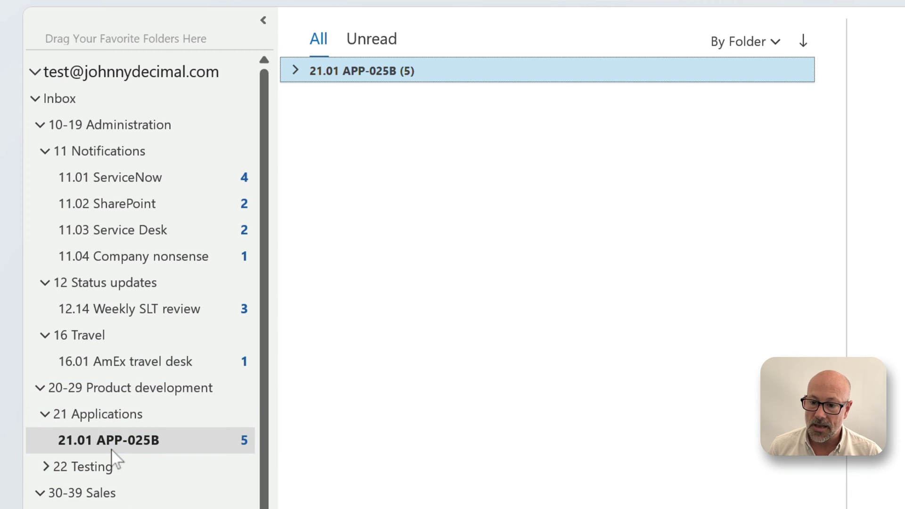
{"action": "left_click", "coordinate": [46, 467]}
{"action": "left_click", "coordinate": [118, 495]}
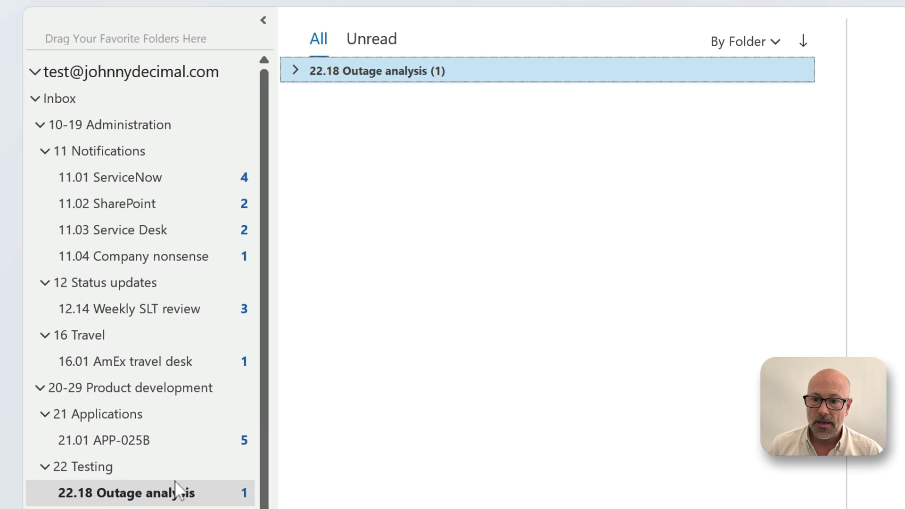
{"action": "left_click", "coordinate": [295, 71]}
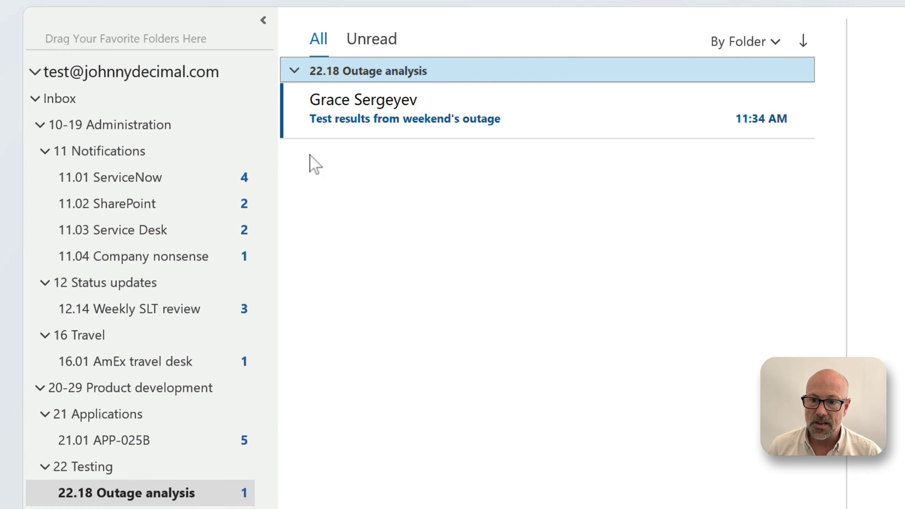
Browse 11.01 ServiceNow, 11.02 SharePoint and 11.03 Service Desk, then collapse the Inbox tree
{"action": "left_click", "coordinate": [191, 172]}
{"action": "left_click", "coordinate": [204, 207]}
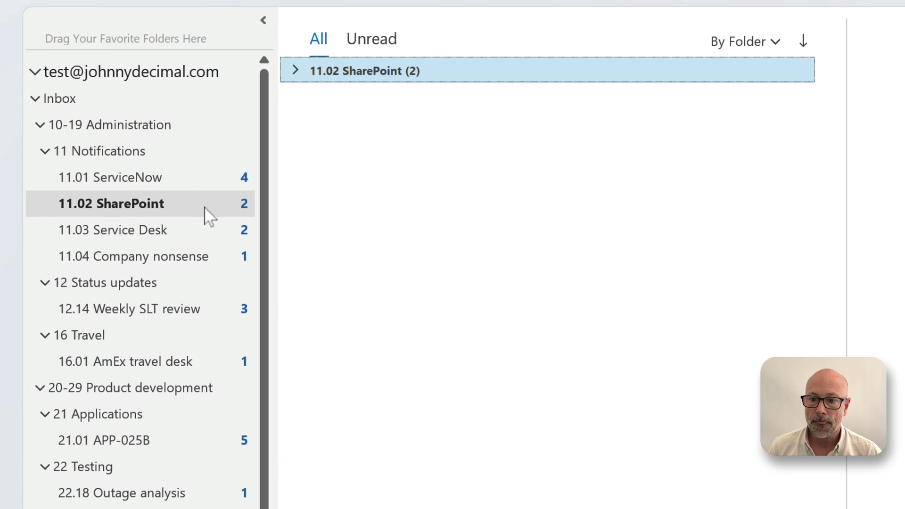
{"action": "left_click", "coordinate": [205, 235]}
{"action": "left_click", "coordinate": [295, 70]}
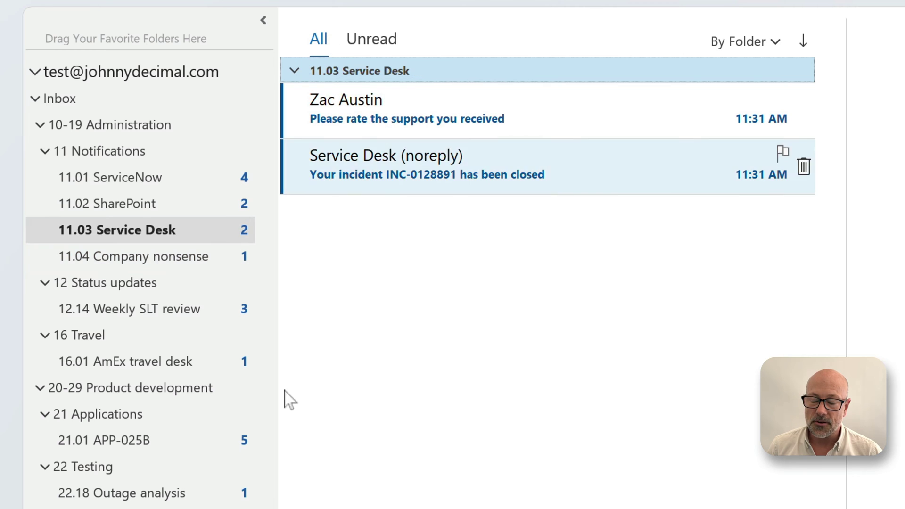
{"action": "left_click", "coordinate": [38, 99]}
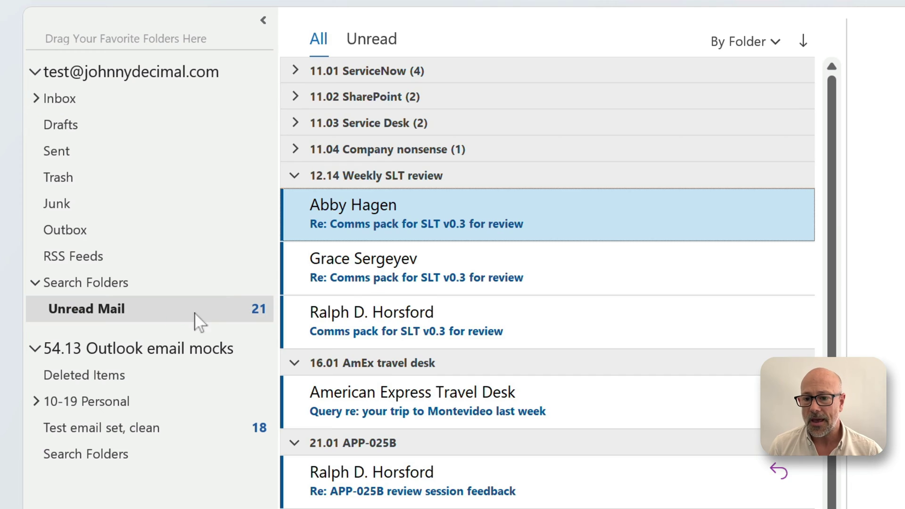
Collapse the 12.14 Weekly SLT review, 16.01 AmEx travel desk and 21.01 APP-025B groups
{"action": "left_click", "coordinate": [295, 176]}
{"action": "left_click", "coordinate": [295, 202]}
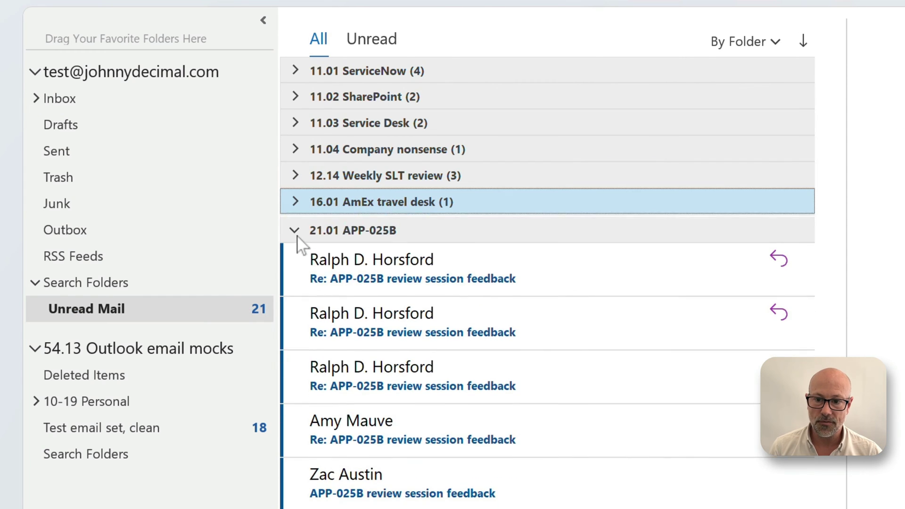
{"action": "left_click", "coordinate": [295, 228]}
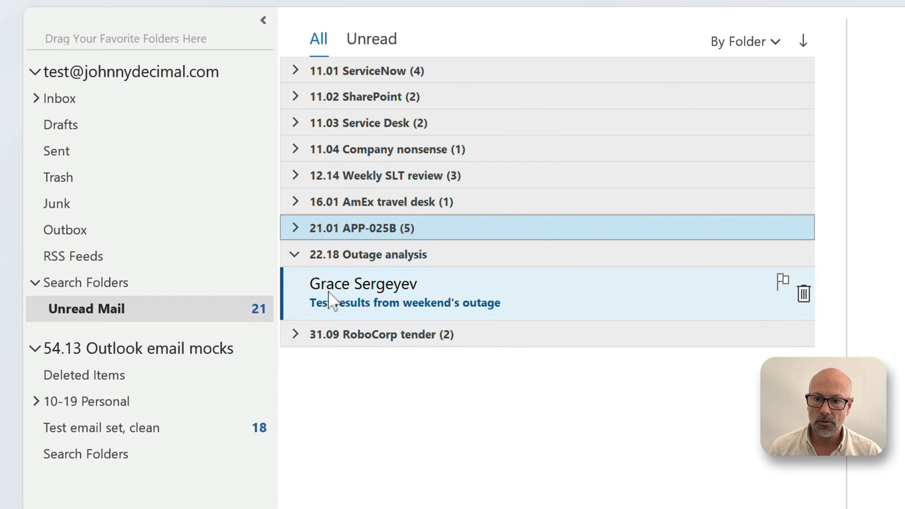
Create a new Unread mail search folder, named Unread Mail1
{"action": "right_click", "coordinate": [92, 287]}
{"action": "left_click", "coordinate": [127, 304]}
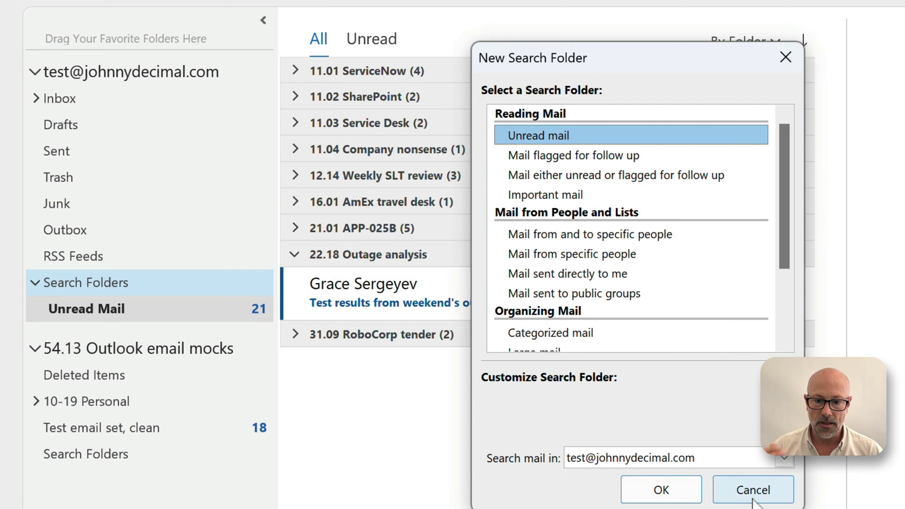
{"action": "left_click", "coordinate": [653, 494]}
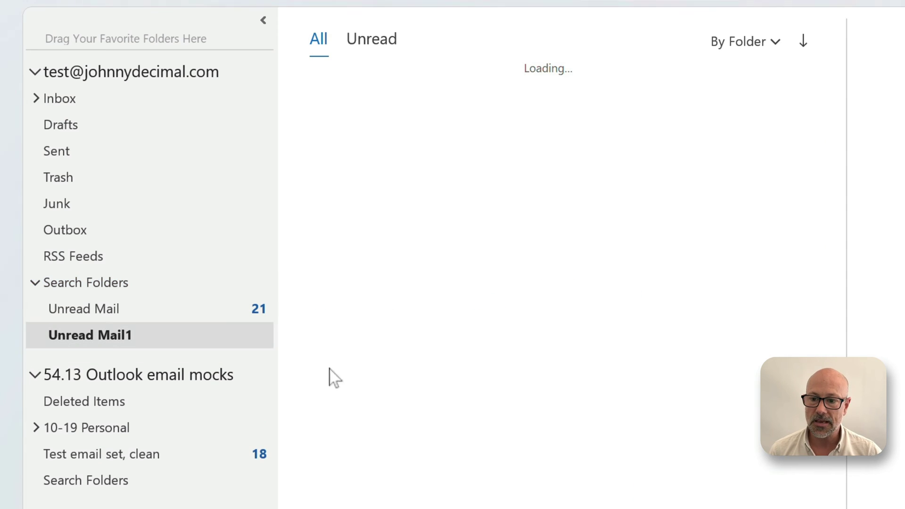
Open Unread Mail1's Customize settings and browse which folders it searches
{"action": "right_click", "coordinate": [112, 337]}
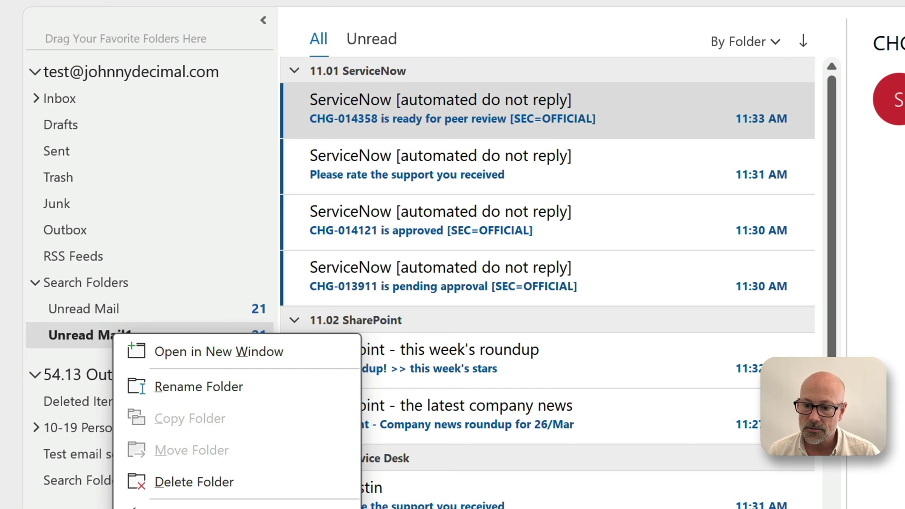
{"action": "left_click", "coordinate": [198, 507]}
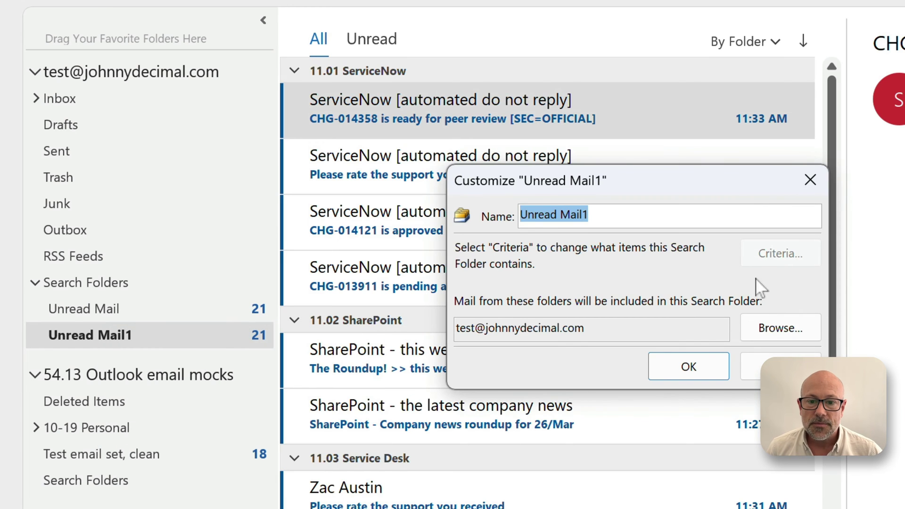
{"action": "left_click", "coordinate": [791, 338]}
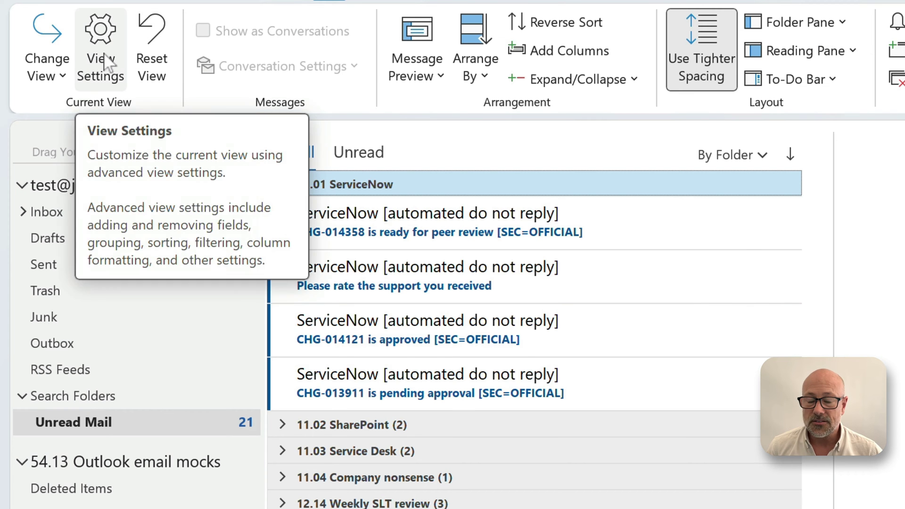
Inspect Unread Mail's Group By settings and arrangement choices without changing anything
{"action": "left_click", "coordinate": [98, 62]}
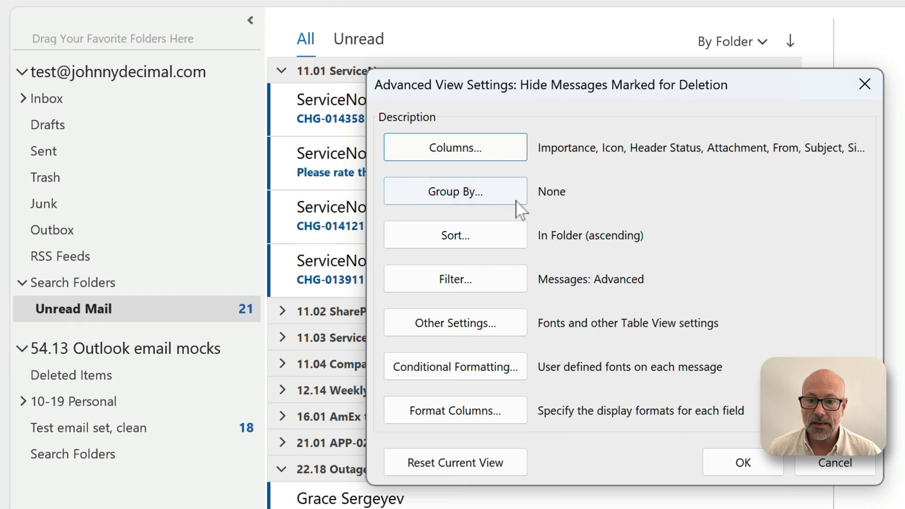
{"action": "left_click", "coordinate": [510, 193]}
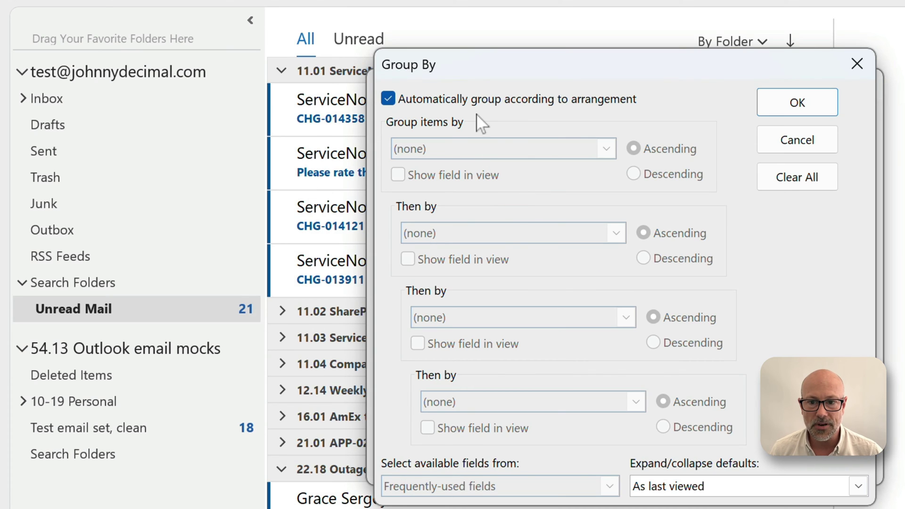
{"action": "left_click", "coordinate": [816, 154]}
{"action": "left_click", "coordinate": [853, 464]}
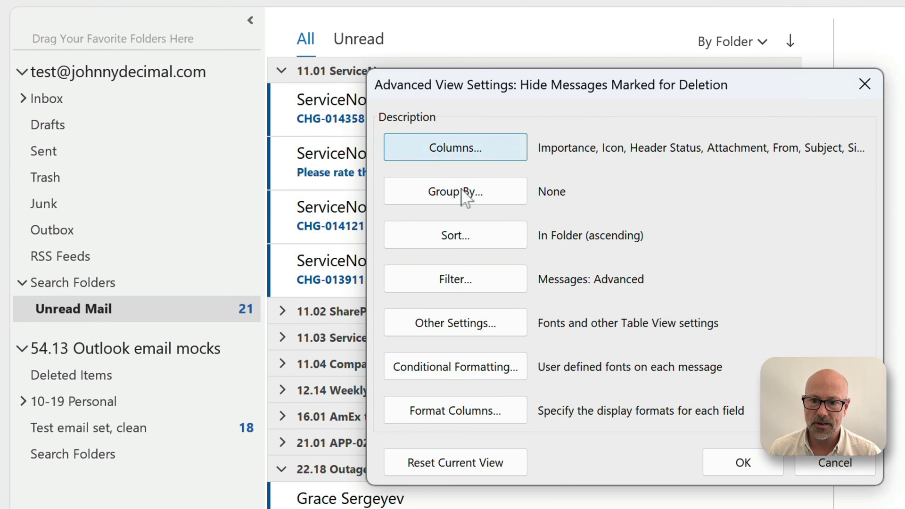
{"action": "left_click", "coordinate": [465, 195]}
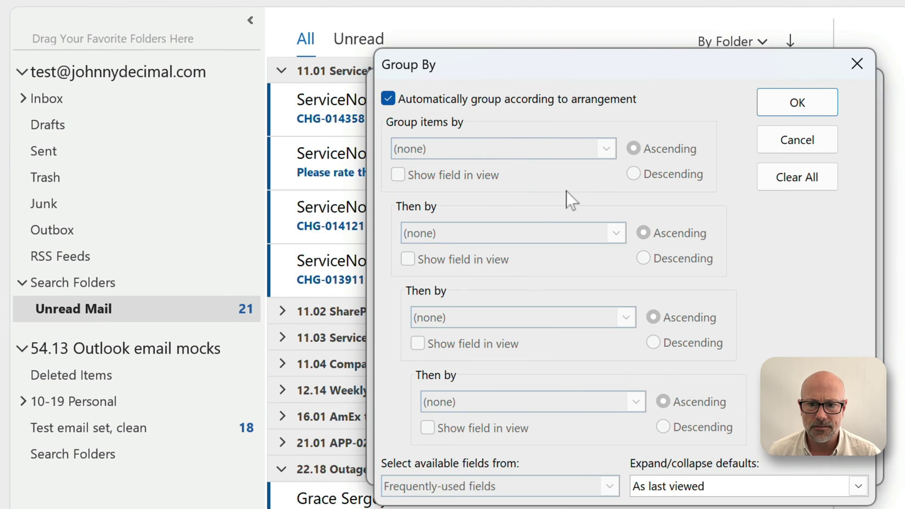
{"action": "left_click", "coordinate": [797, 140]}
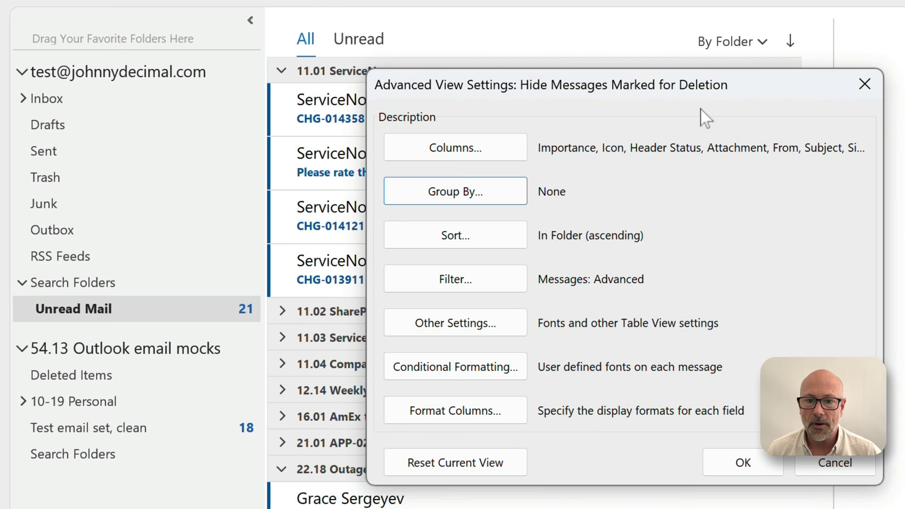
{"action": "left_click", "coordinate": [834, 461]}
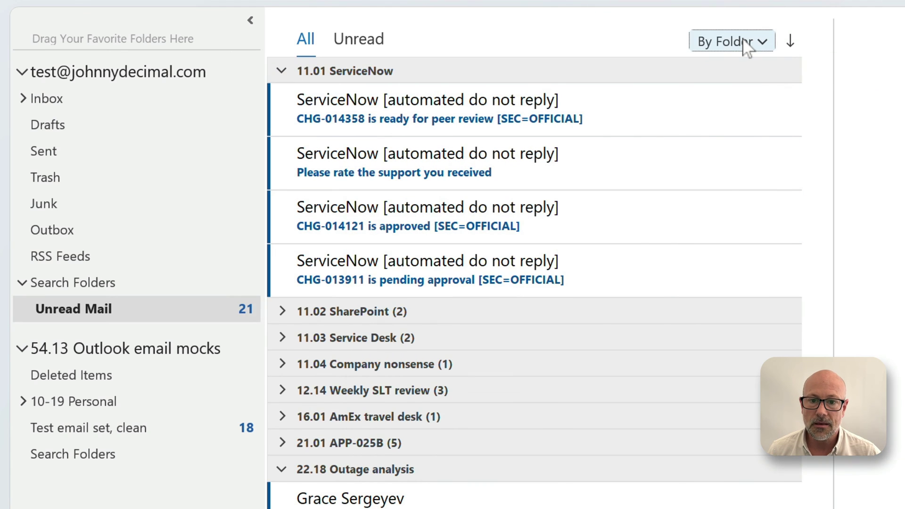
{"action": "left_click", "coordinate": [748, 42]}
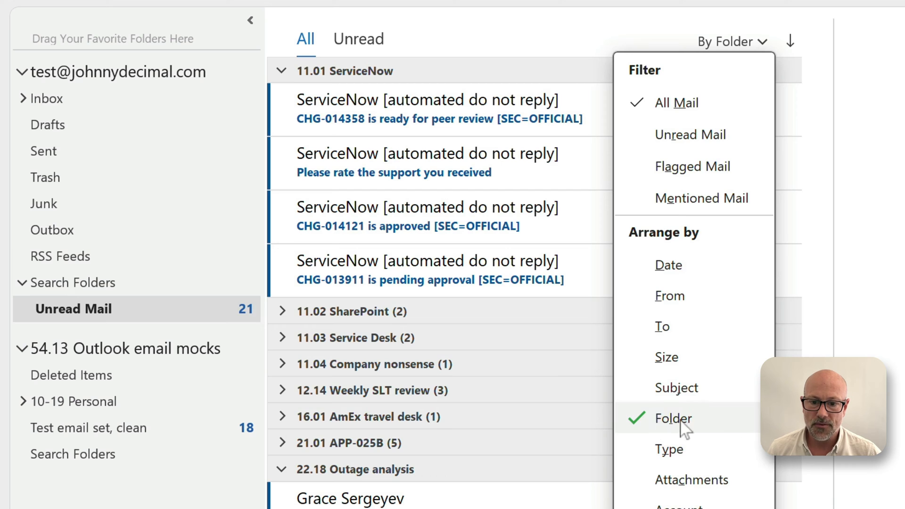
{"action": "key", "text": "Escape"}
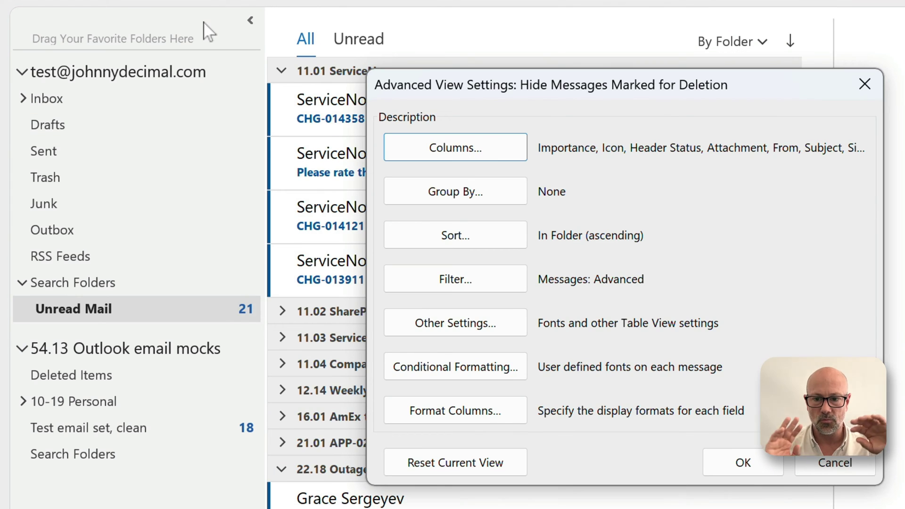
In Group By, turn off automatic grouping by arrangement, leaving the field as (none)
{"action": "left_click", "coordinate": [465, 193]}
{"action": "left_click", "coordinate": [426, 100]}
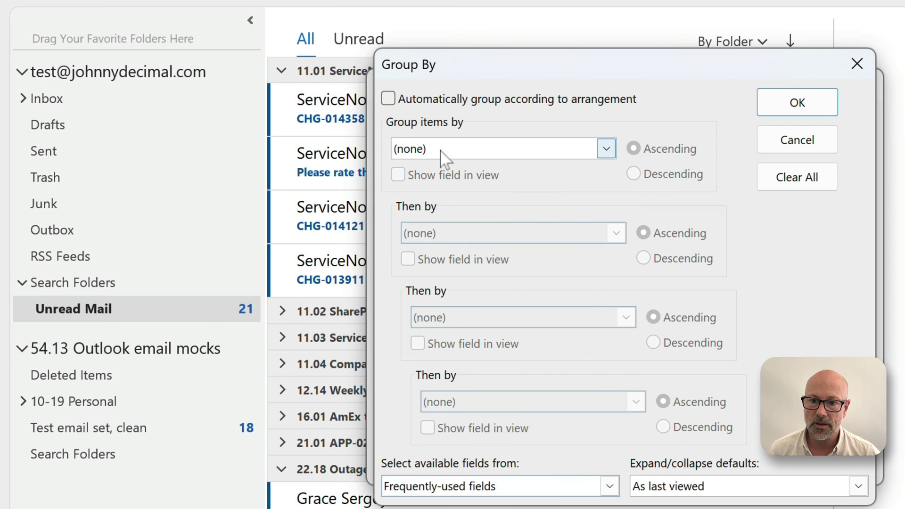
{"action": "left_click", "coordinate": [446, 149]}
{"action": "scroll", "coordinate": [476, 264], "scroll_direction": "down", "scroll_amount": 3}
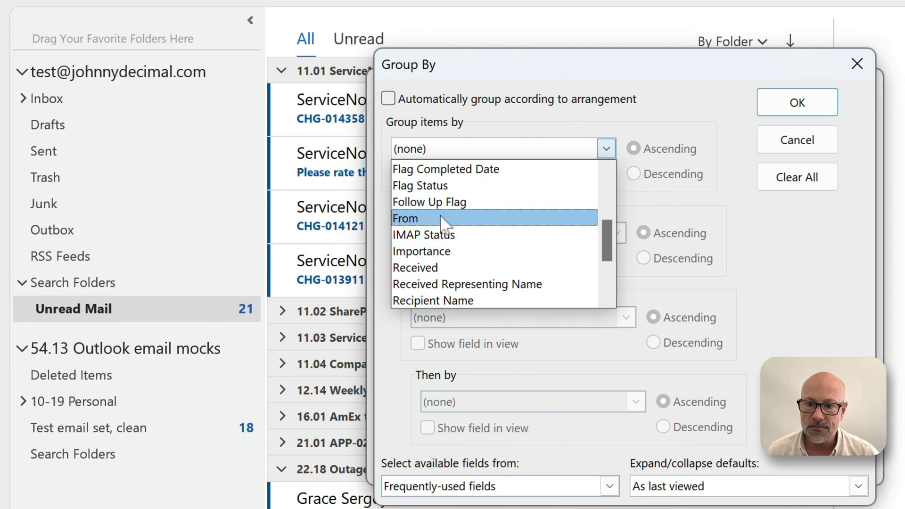
{"action": "left_click", "coordinate": [606, 148]}
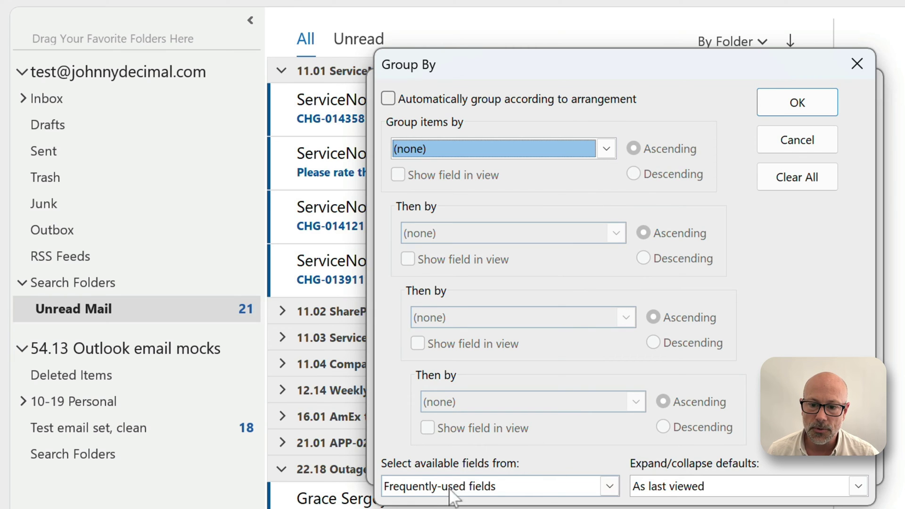
{"action": "left_click", "coordinate": [501, 103]}
{"action": "left_click", "coordinate": [501, 103]}
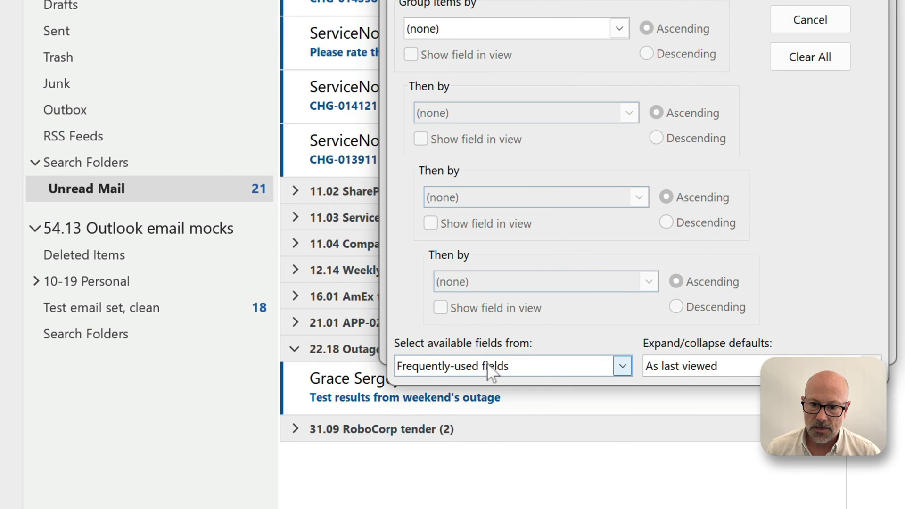
Group Unread Mail by In Folder from All Mail fields, then apply the view settings
{"action": "left_click", "coordinate": [490, 372]}
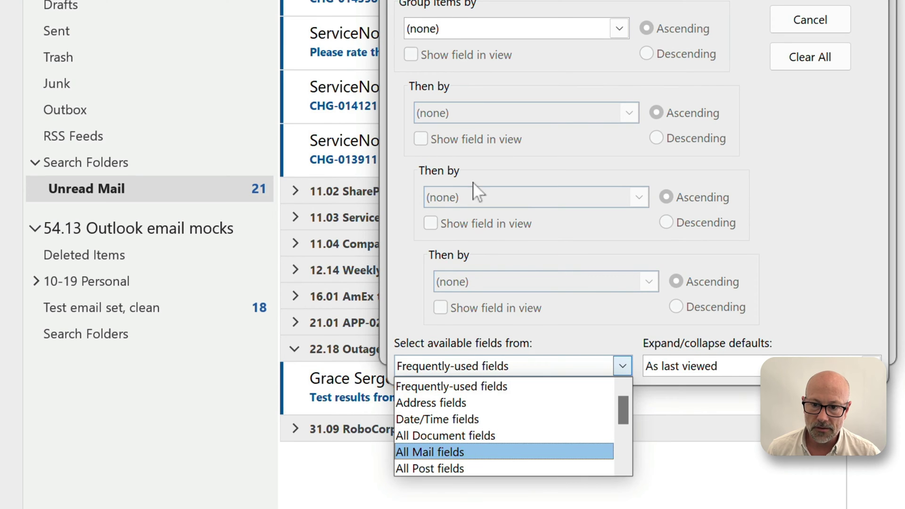
{"action": "left_click", "coordinate": [469, 31]}
{"action": "left_click", "coordinate": [469, 31]}
{"action": "scroll", "coordinate": [471, 259], "scroll_direction": "down", "scroll_amount": 6}
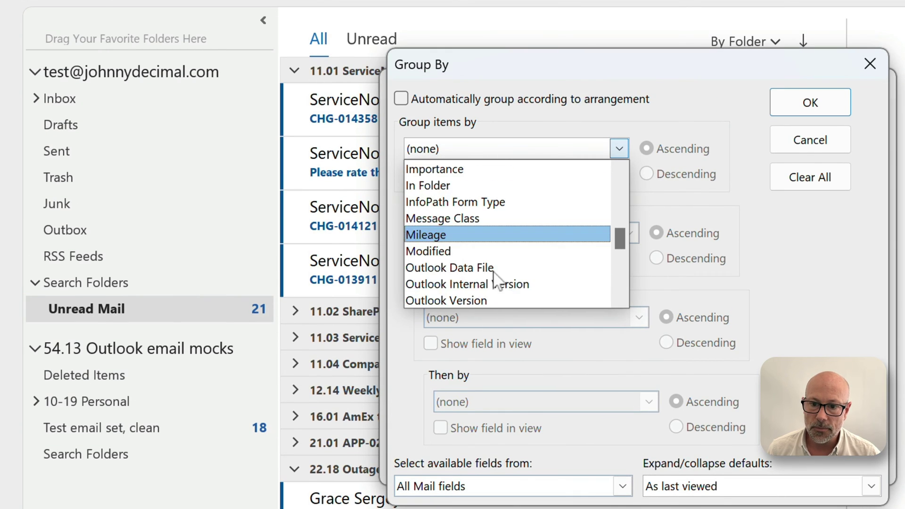
{"action": "left_click", "coordinate": [448, 185]}
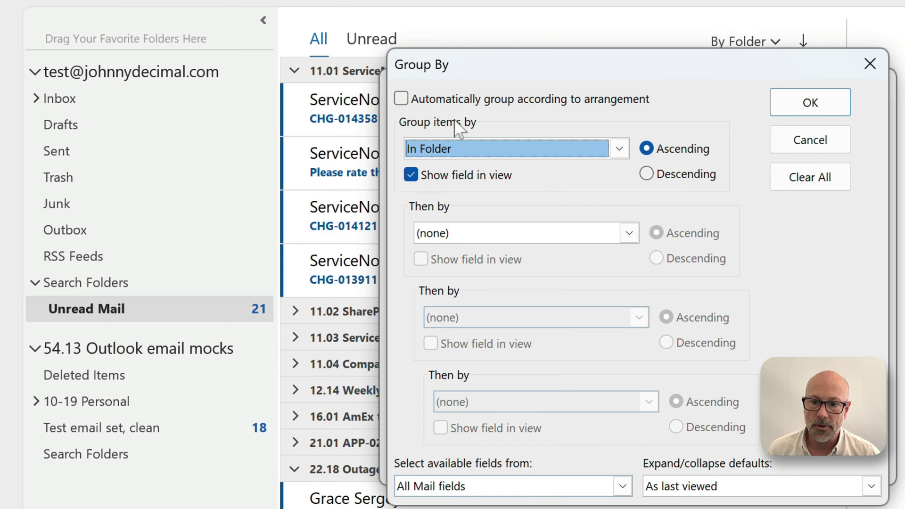
{"action": "left_click", "coordinate": [821, 108]}
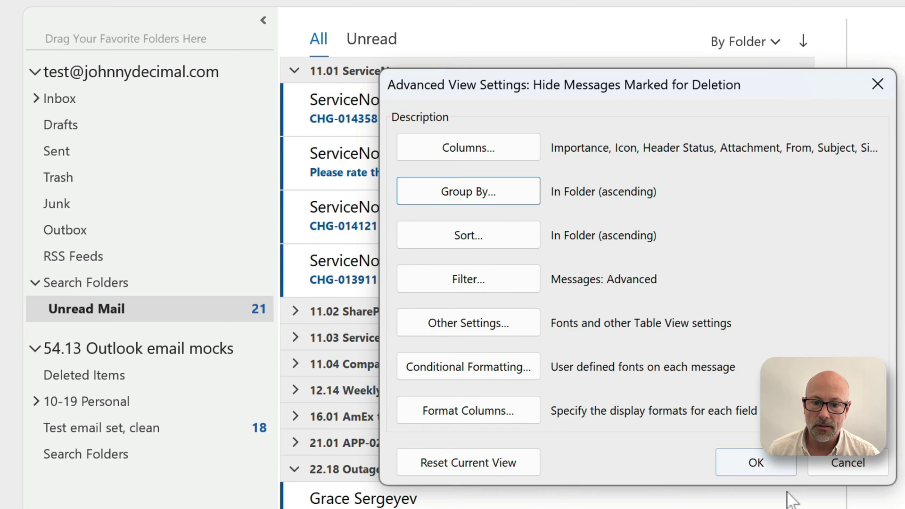
{"action": "left_click", "coordinate": [759, 460]}
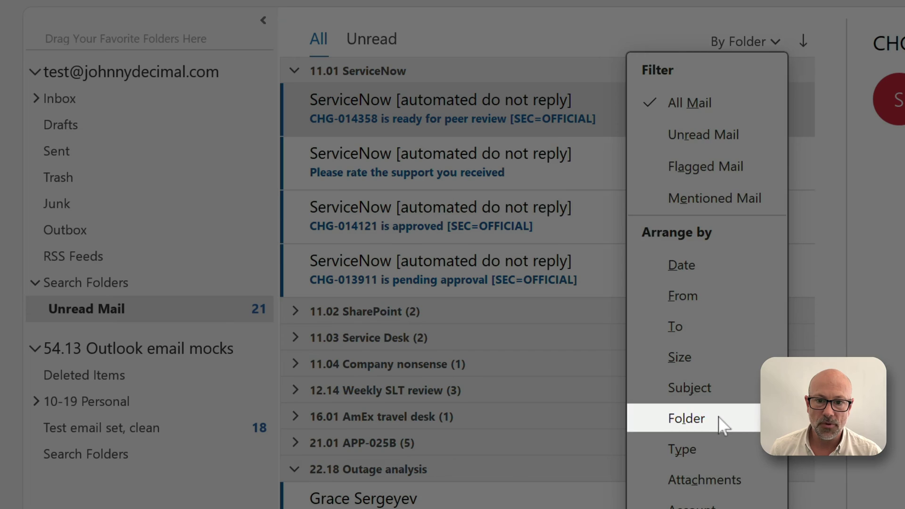
Arrange Unread Mail by Folder and collapse the 11.01 ServiceNow, 11.02 SharePoint and 11.04 groups
{"action": "left_click", "coordinate": [717, 420]}
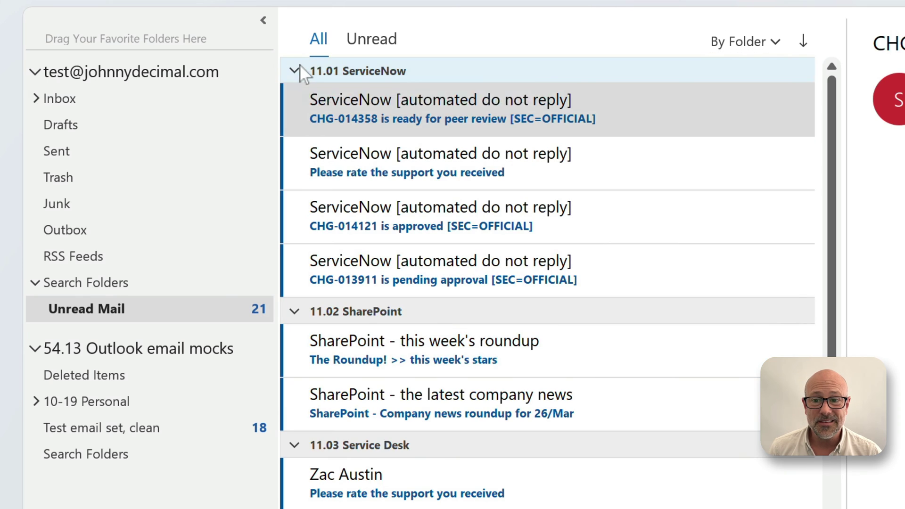
{"action": "left_click", "coordinate": [295, 70]}
{"action": "left_click", "coordinate": [294, 97]}
{"action": "left_click", "coordinate": [294, 124]}
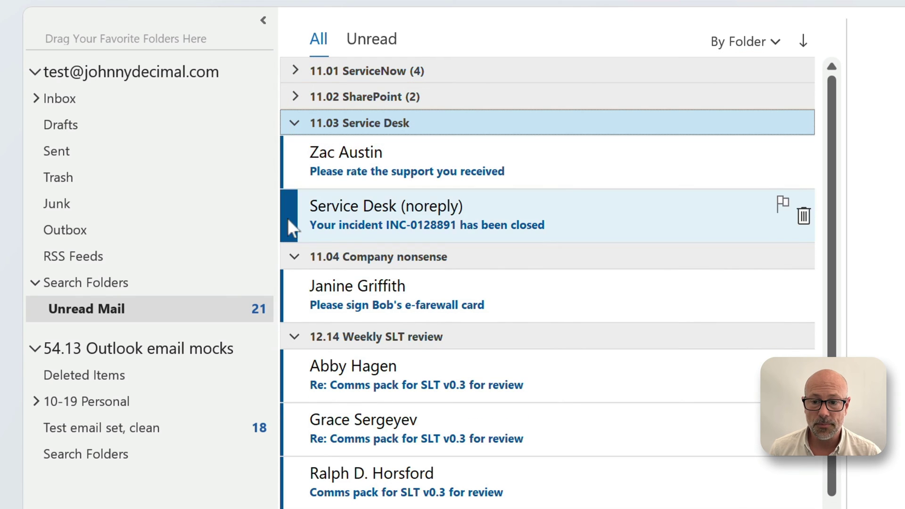
{"action": "left_click", "coordinate": [294, 256]}
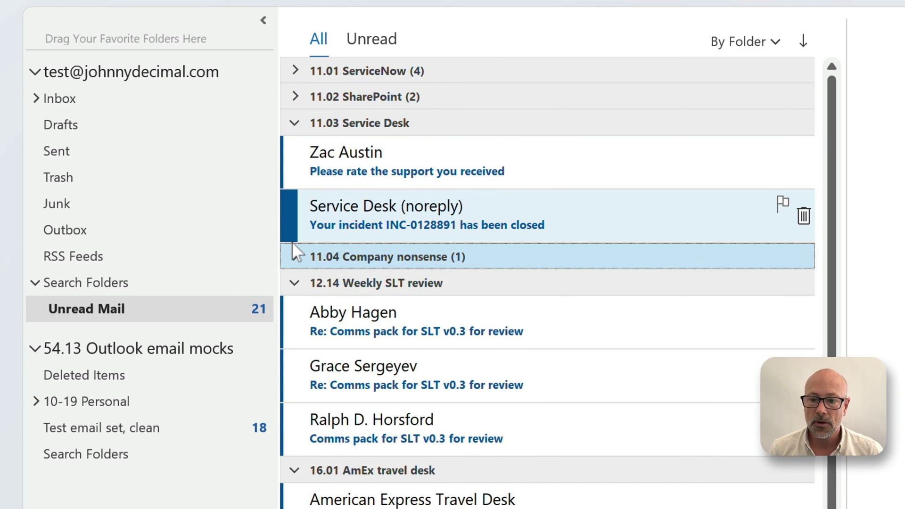
Collapse the 12.14, 16.01, 21.01, 22.18 and 31.09 folder groups
{"action": "key", "text": "Down"}
{"action": "key", "text": "Left"}
{"action": "key", "text": "Down"}
{"action": "key", "text": "Left"}
{"action": "key", "text": "Down"}
{"action": "key", "text": "Left"}
{"action": "key", "text": "Down"}
{"action": "key", "text": "Left"}
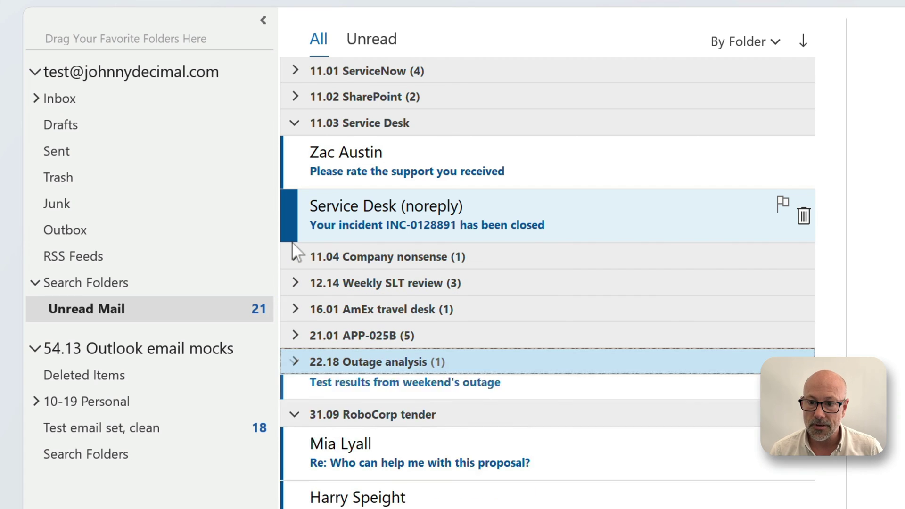
{"action": "key", "text": "Down"}
{"action": "key", "text": "Left"}
{"action": "key", "text": "Up"}
{"action": "key", "text": "Up"}
{"action": "key", "text": "Up"}
{"action": "key", "text": "Up"}
{"action": "key", "text": "Up"}
{"action": "key", "text": "Up"}
{"action": "key", "text": "Up"}
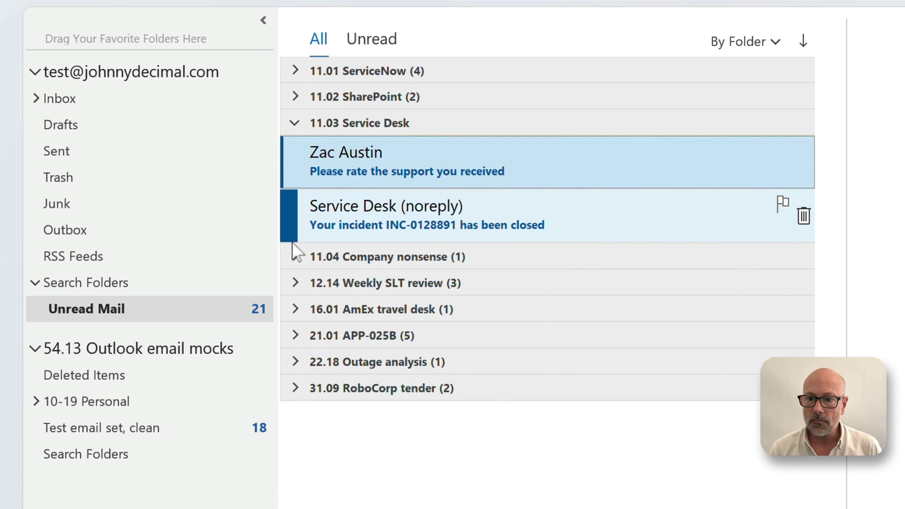
{"action": "key", "text": "Left"}
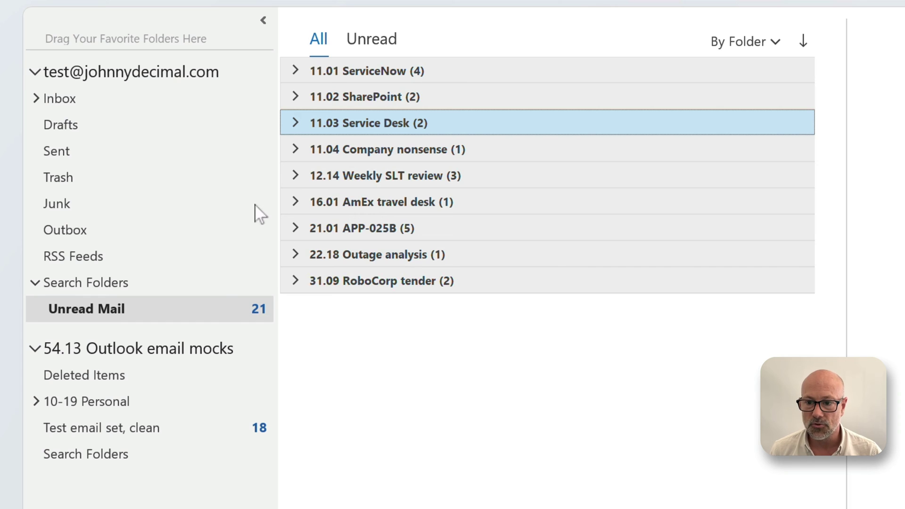
Expand the Inbox to reveal its subfolders and return to Unread Mail
{"action": "left_click", "coordinate": [35, 100]}
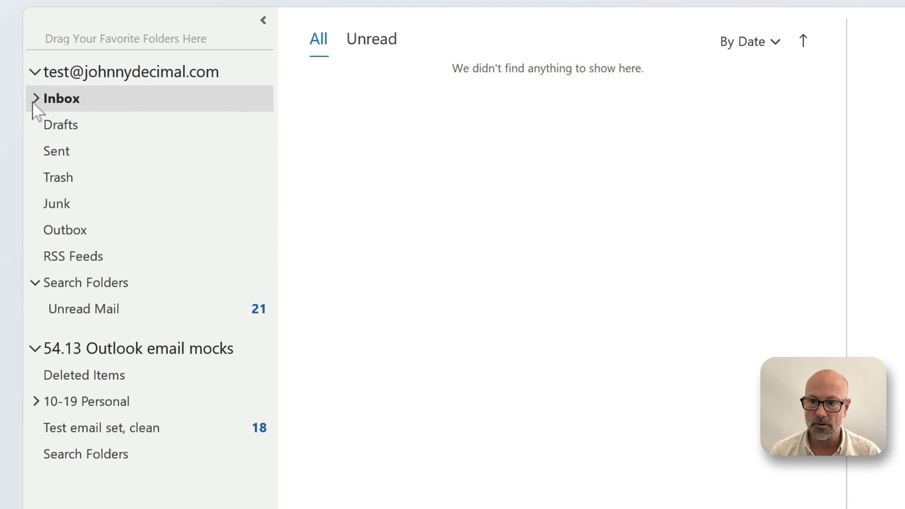
{"action": "left_click", "coordinate": [36, 98]}
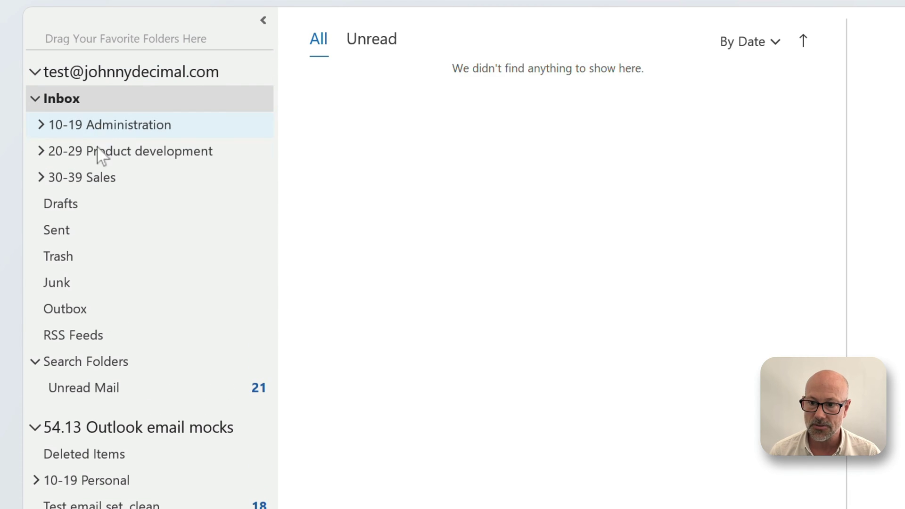
{"action": "left_click", "coordinate": [128, 392]}
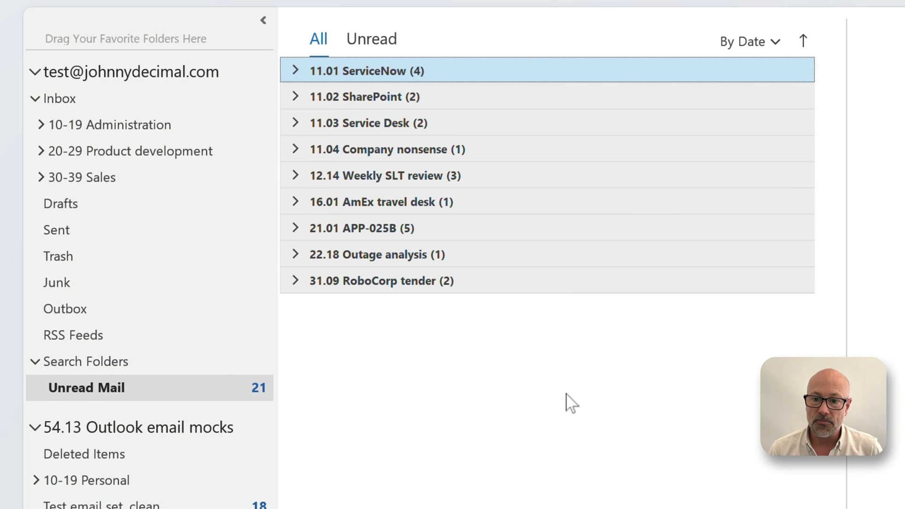
Expand the 16.01 AmEx travel desk group, then collapse it again
{"action": "key", "text": "Down"}
{"action": "key", "text": "Down"}
{"action": "key", "text": "Down"}
{"action": "key", "text": "Down"}
{"action": "key", "text": "Down"}
{"action": "key", "text": "Right"}
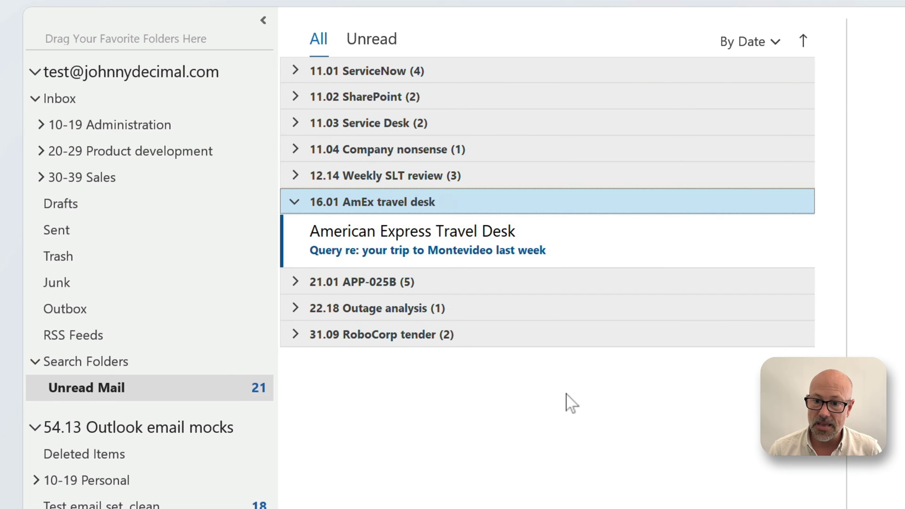
{"action": "key", "text": "Up"}
{"action": "key", "text": "Down"}
{"action": "key", "text": "Down"}
{"action": "key", "text": "Left"}
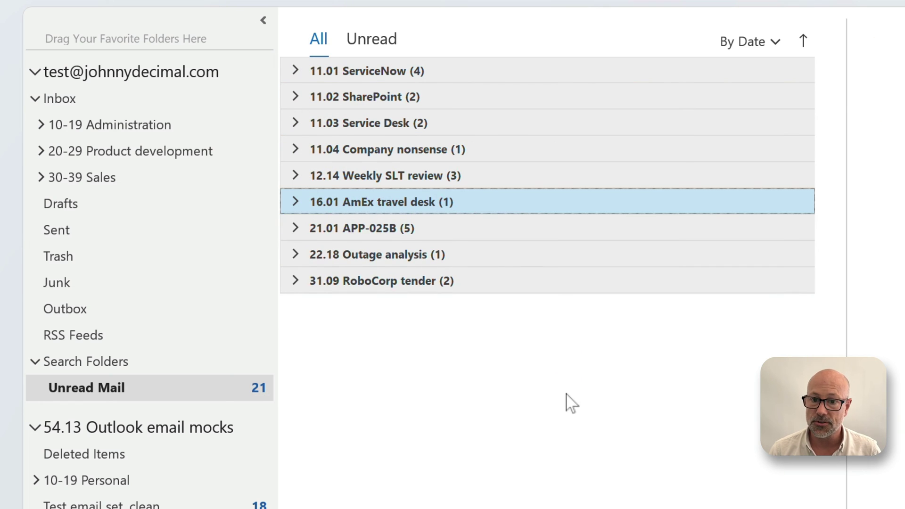
{"action": "key", "text": "Up"}
{"action": "key", "text": "Up"}
{"action": "key", "text": "Up"}
{"action": "key", "text": "Up"}
{"action": "key", "text": "Up"}
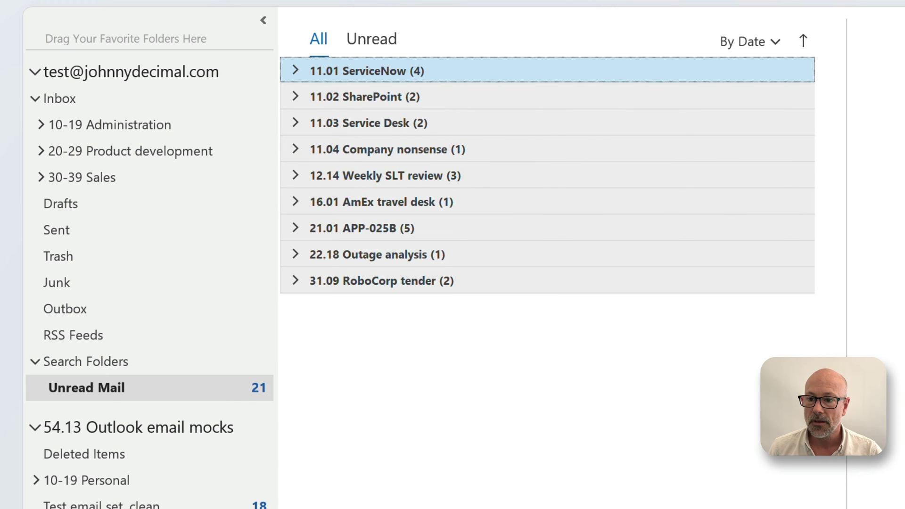
Expand 10-19 Administration and 11 Notifications, open 11 Notifications, then call up Unread Mail's folder menu
{"action": "left_click", "coordinate": [42, 126]}
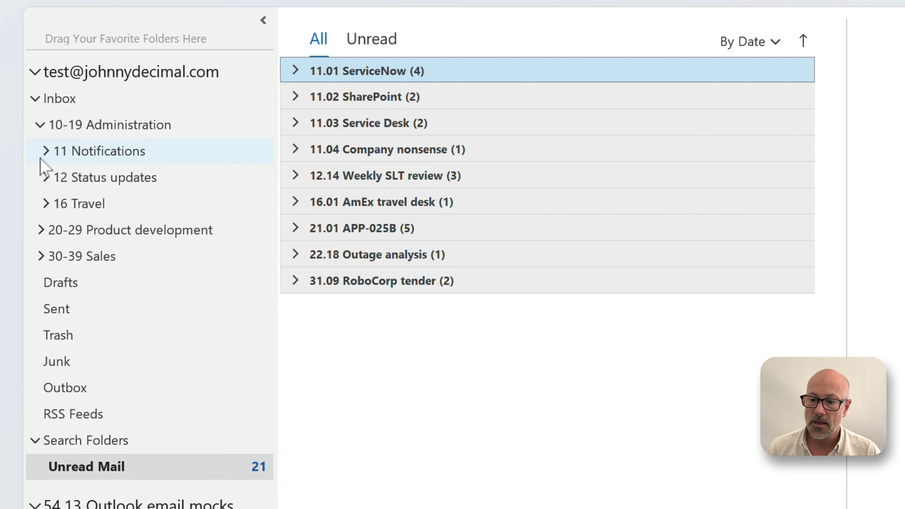
{"action": "left_click", "coordinate": [43, 152]}
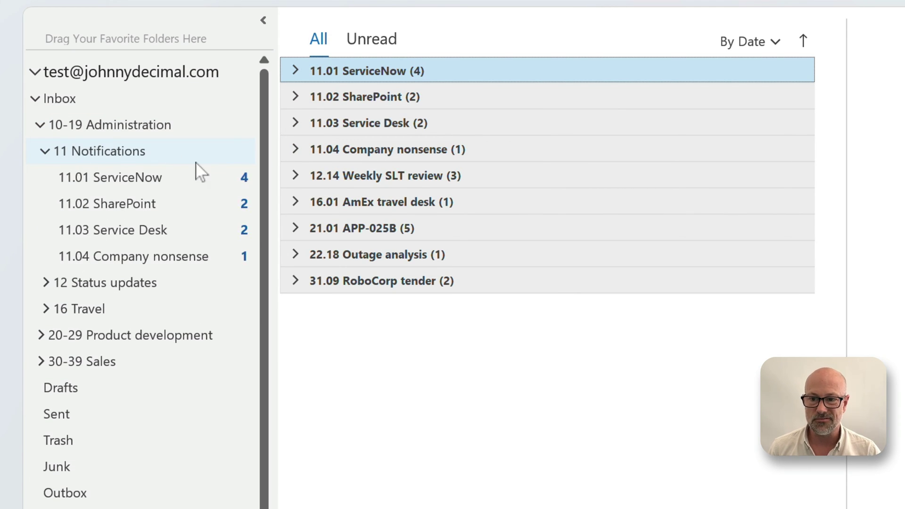
{"action": "left_click", "coordinate": [139, 152]}
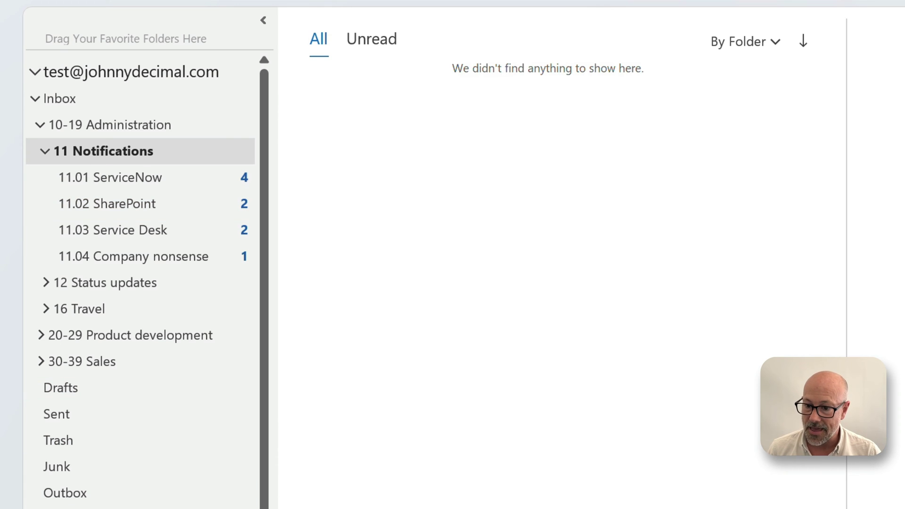
{"action": "right_click", "coordinate": [161, 185]}
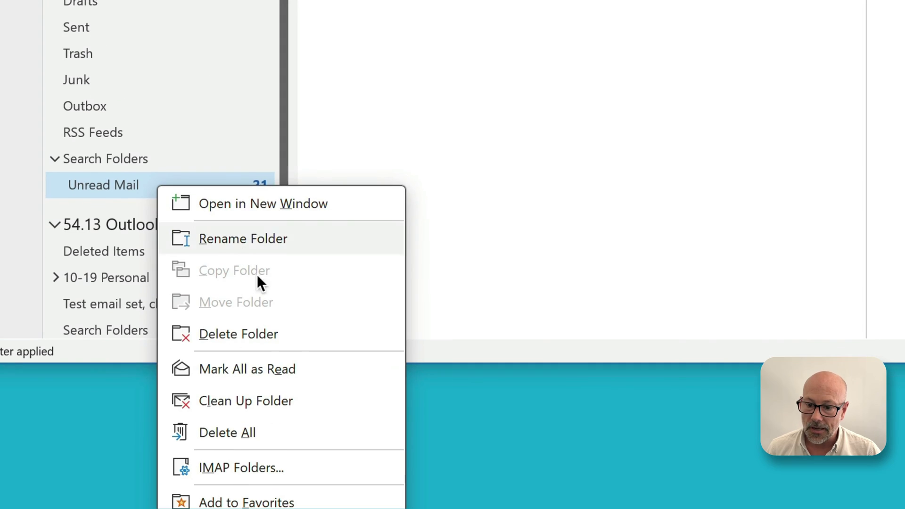
Add Unread Mail to Favorites, open it, and mark the four 11.01 ServiceNow messages as read
{"action": "left_click", "coordinate": [246, 503]}
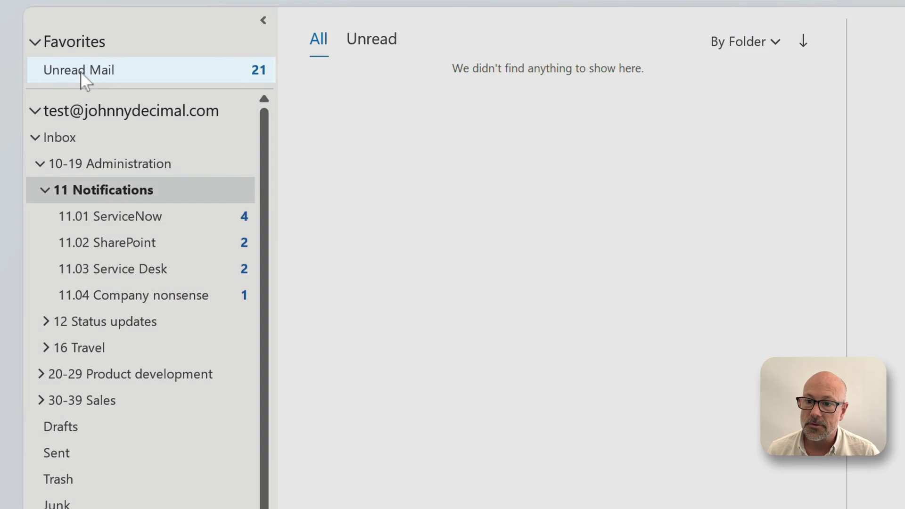
{"action": "left_click", "coordinate": [85, 80]}
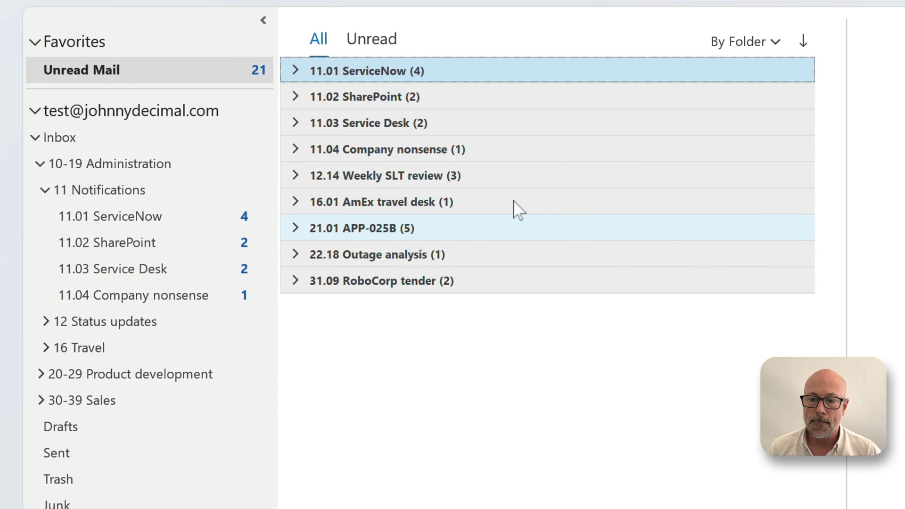
{"action": "left_click", "coordinate": [293, 70]}
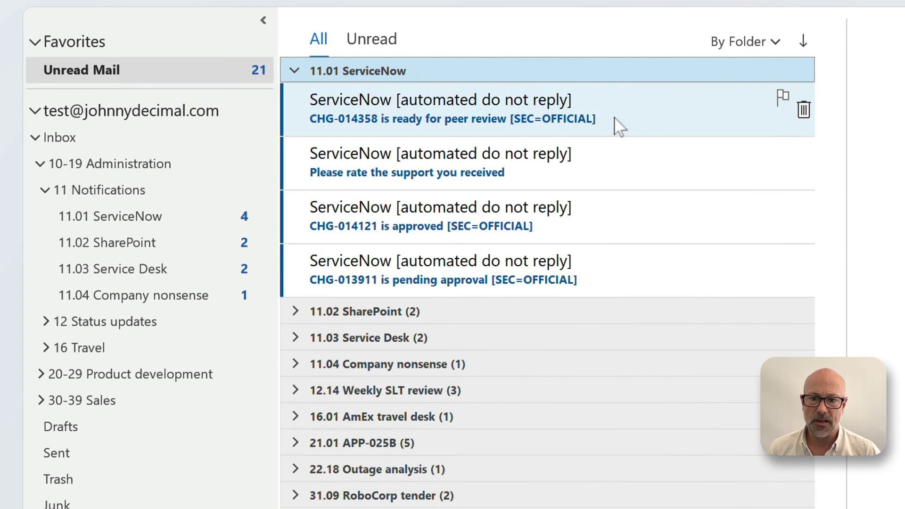
{"action": "left_click", "coordinate": [713, 126]}
{"action": "key", "text": "shift+Down"}
{"action": "key", "text": "shift+Down"}
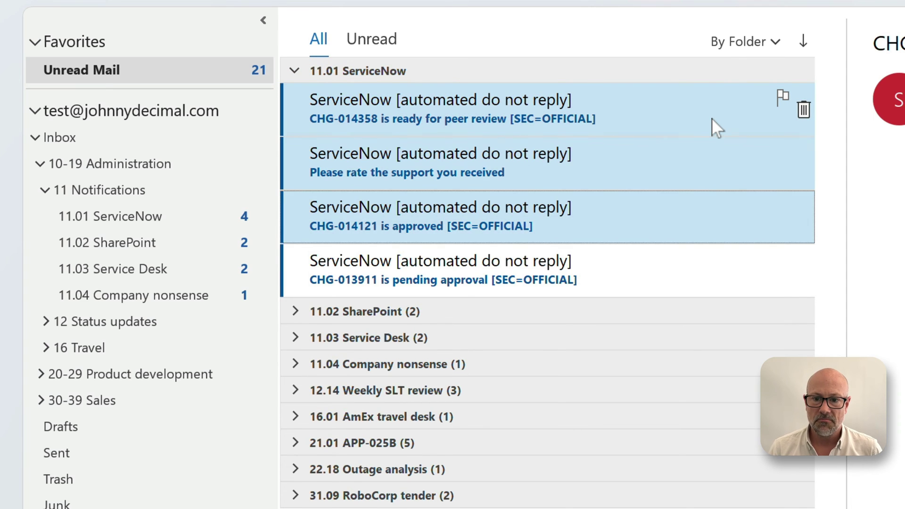
{"action": "key", "text": "shift+Down"}
{"action": "key", "text": "ctrl+q"}
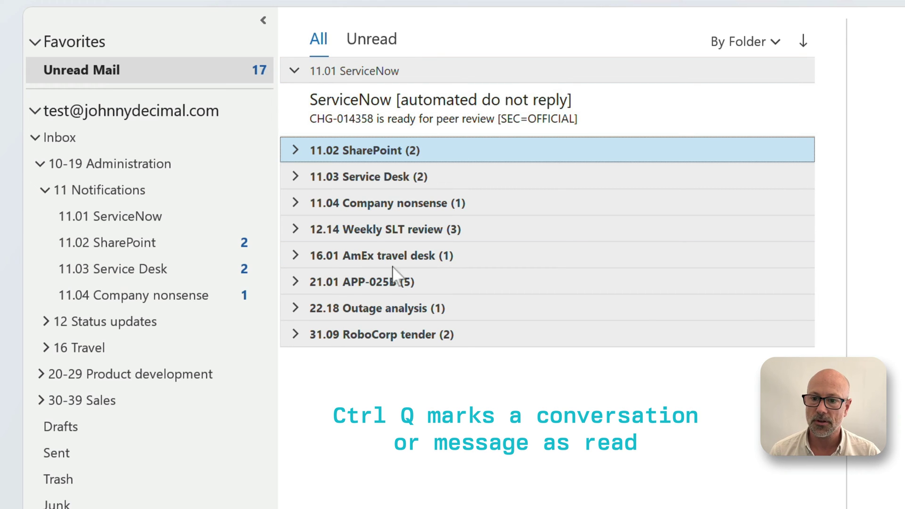
Mark both 11.02 SharePoint messages as read, then collapse the SharePoint and ServiceNow groups
{"action": "key", "text": "Right"}
{"action": "key", "text": "Down"}
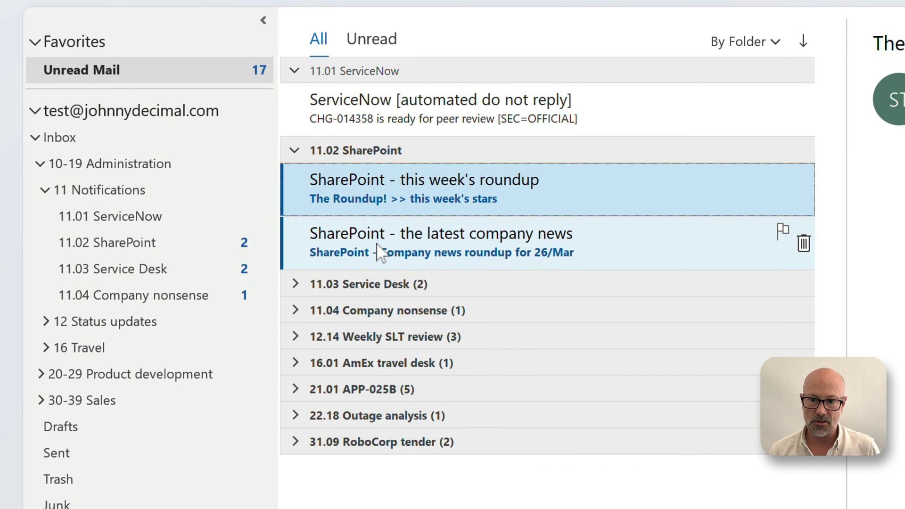
{"action": "key", "text": "shift+Down"}
{"action": "key", "text": "ctrl+q"}
{"action": "key", "text": "Up"}
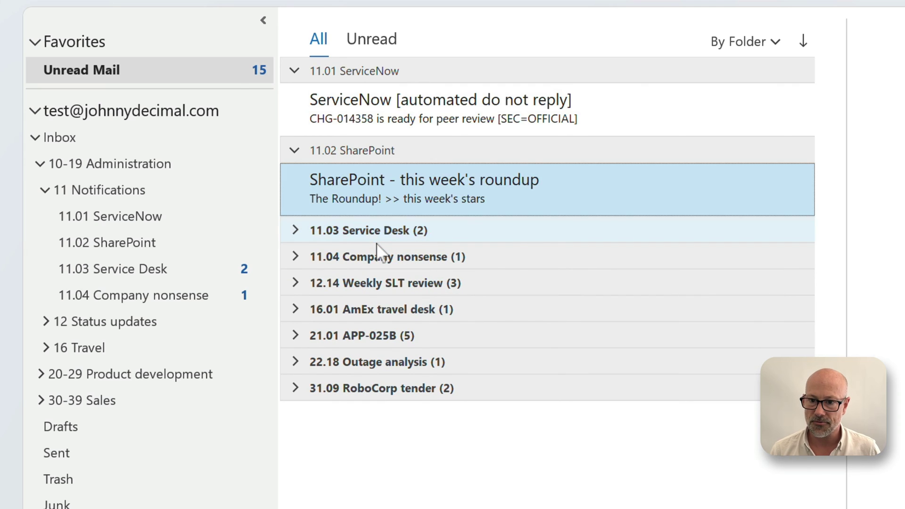
{"action": "key", "text": "Left"}
{"action": "left_click", "coordinate": [298, 73]}
{"action": "key", "text": "Left"}
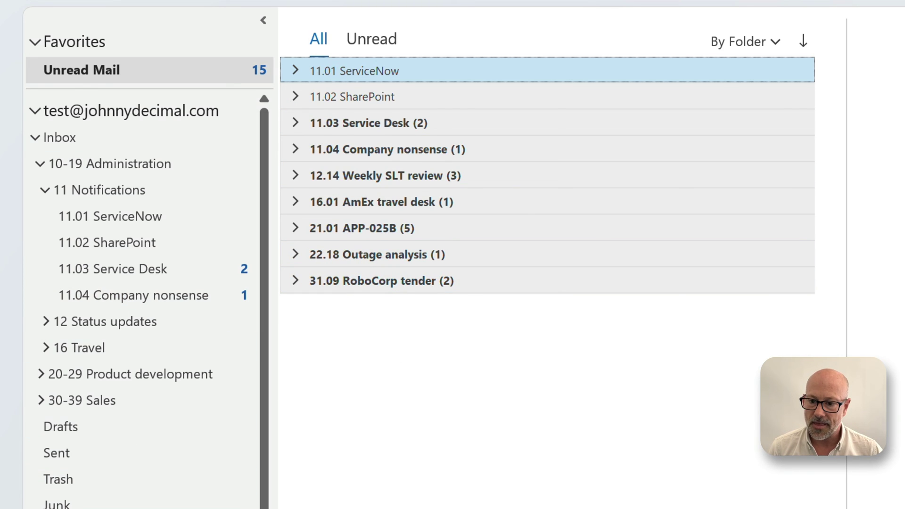
Send a test email from Apple Mail and open the unfiled Inbox message in Unread Mail
{"action": "key", "text": "super+space"}
{"action": "type", "text": "m"}
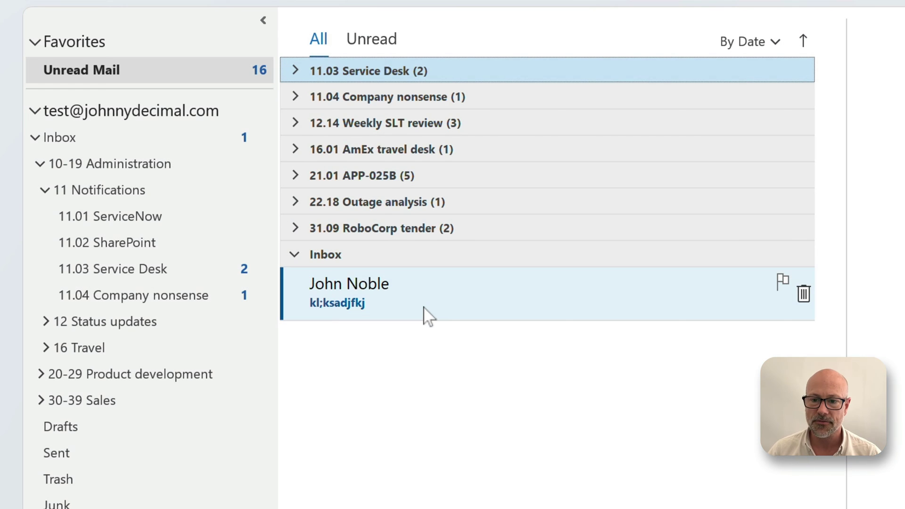
{"action": "left_click", "coordinate": [424, 314]}
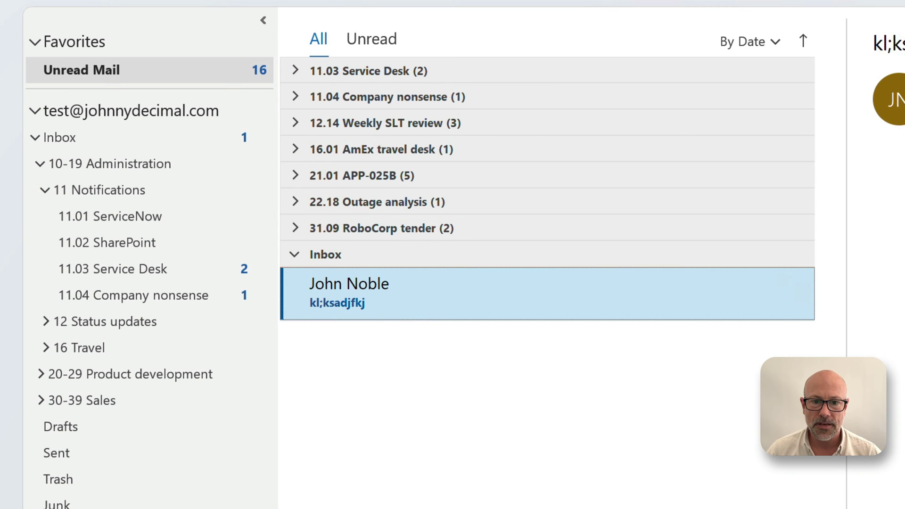
Always move the test message's conversation to 22.18 Outage analysis under 22 Testing
{"action": "right_click", "coordinate": [344, 301]}
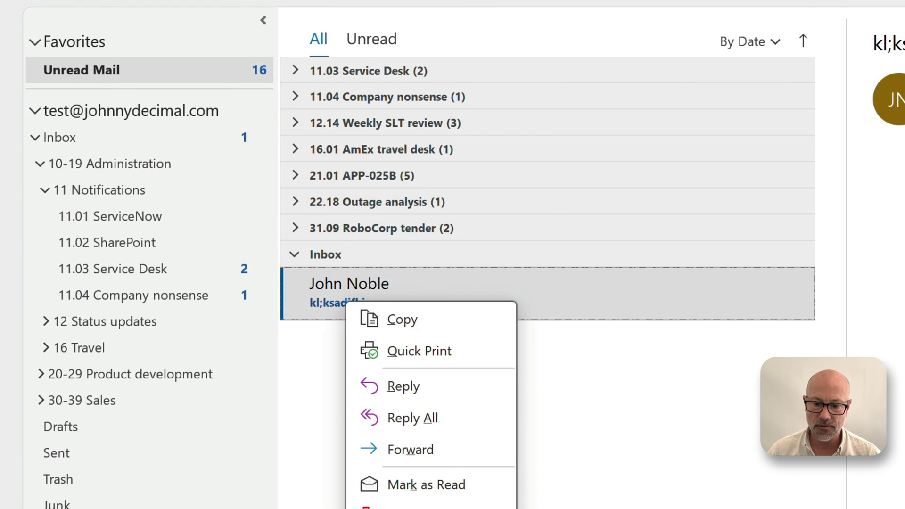
{"action": "left_click", "coordinate": [699, 504]}
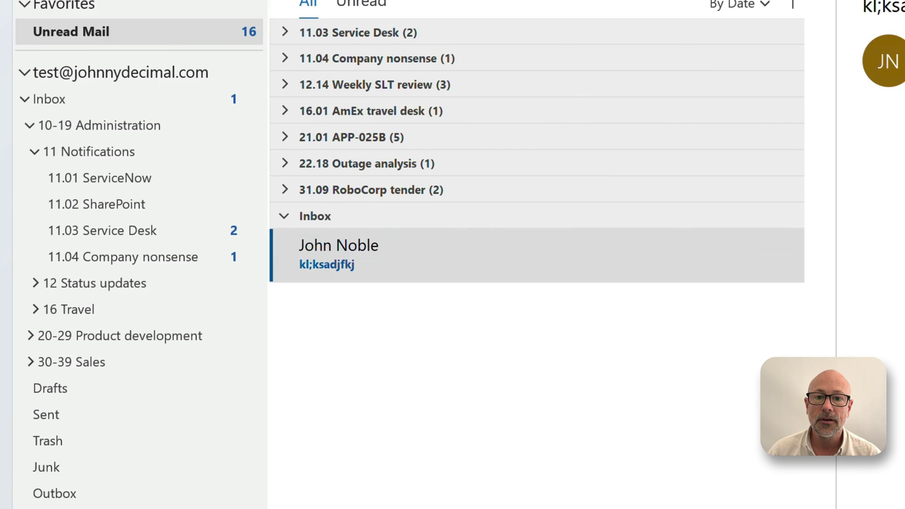
{"action": "right_click", "coordinate": [384, 284]}
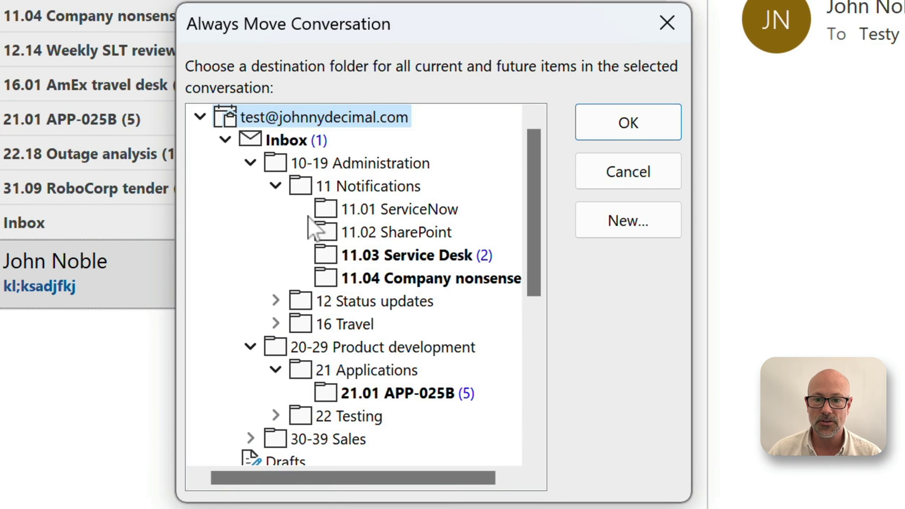
{"action": "left_click_drag", "start_coordinate": [529, 208], "coordinate": [532, 216]}
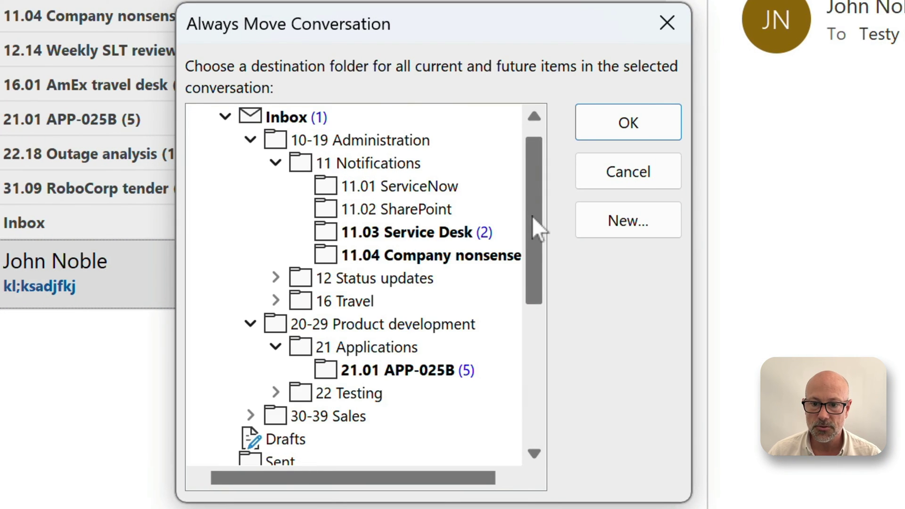
{"action": "double_click", "coordinate": [299, 398]}
{"action": "left_click", "coordinate": [401, 416]}
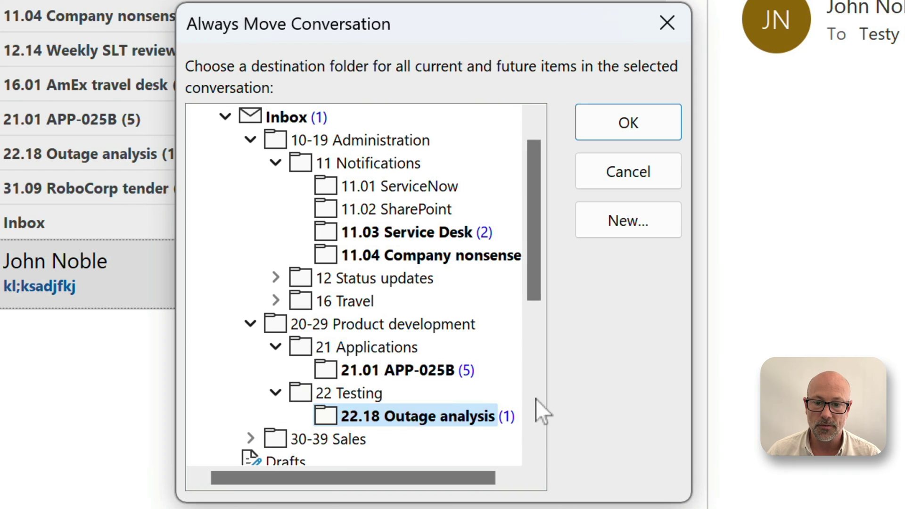
{"action": "left_click", "coordinate": [658, 122]}
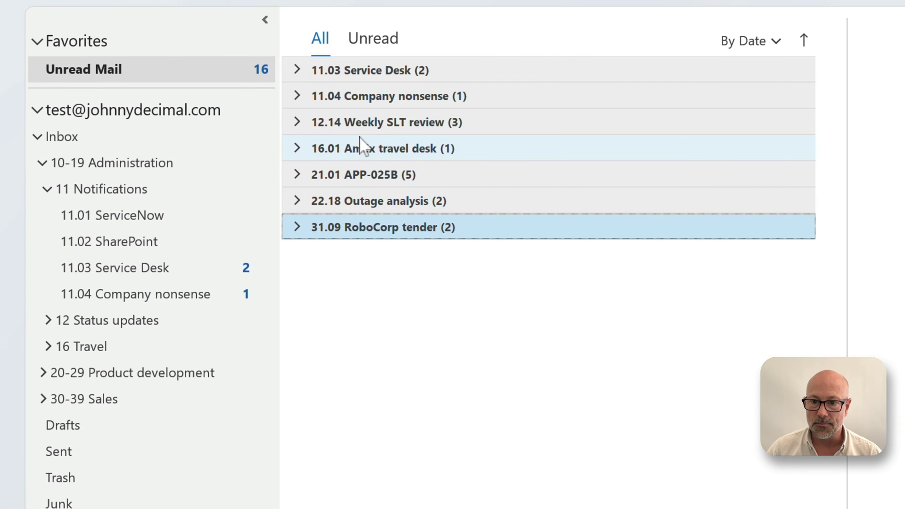
Expand 22.18 Outage analysis to check the moved message, then expand 21.01 APP-025B
{"action": "left_click", "coordinate": [297, 201]}
{"action": "left_click", "coordinate": [418, 242]}
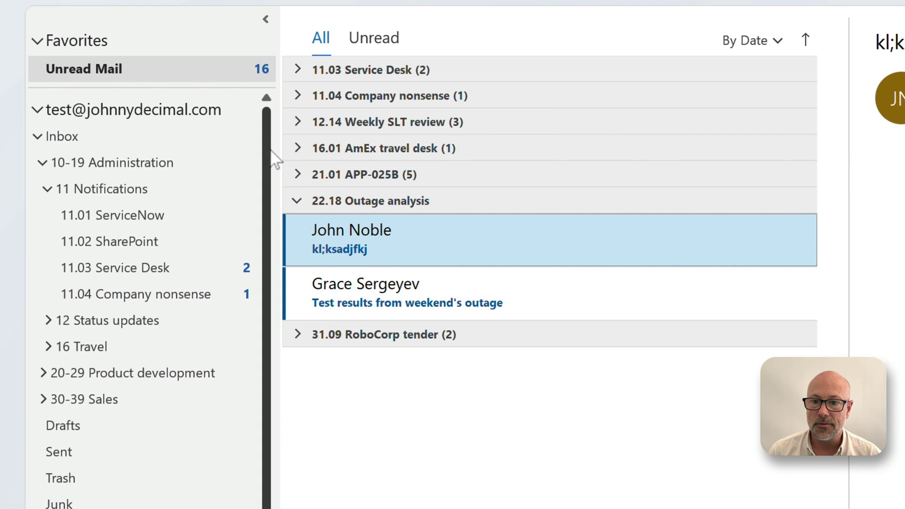
{"action": "left_click", "coordinate": [298, 175]}
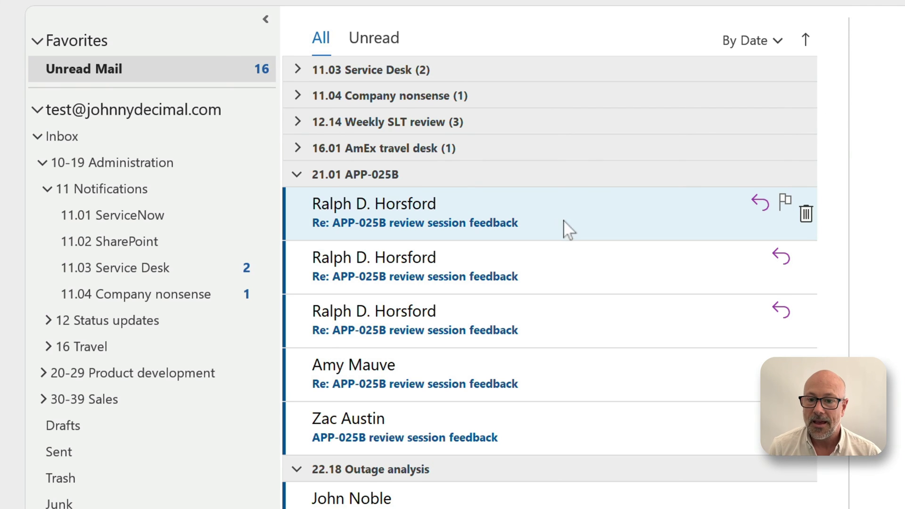
Read through the APP-025B review session feedback messages and replies
{"action": "left_click", "coordinate": [471, 224]}
{"action": "left_click", "coordinate": [386, 427]}
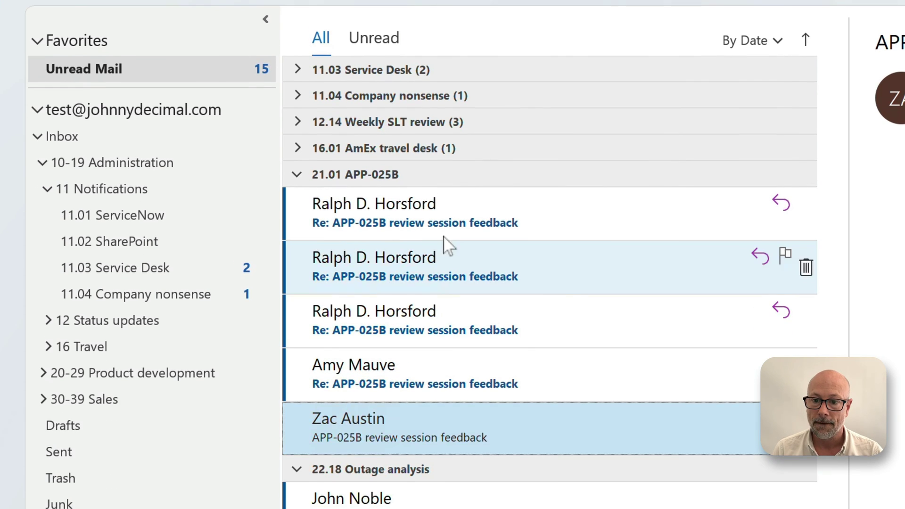
{"action": "left_click", "coordinate": [448, 208]}
{"action": "key", "text": "Down"}
{"action": "key", "text": "Down"}
{"action": "key", "text": "Delete"}
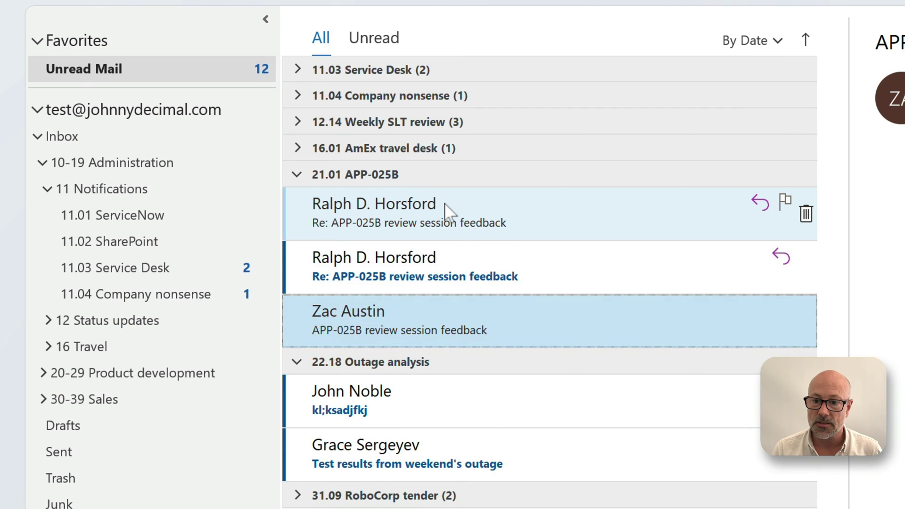
{"action": "key", "text": "Up"}
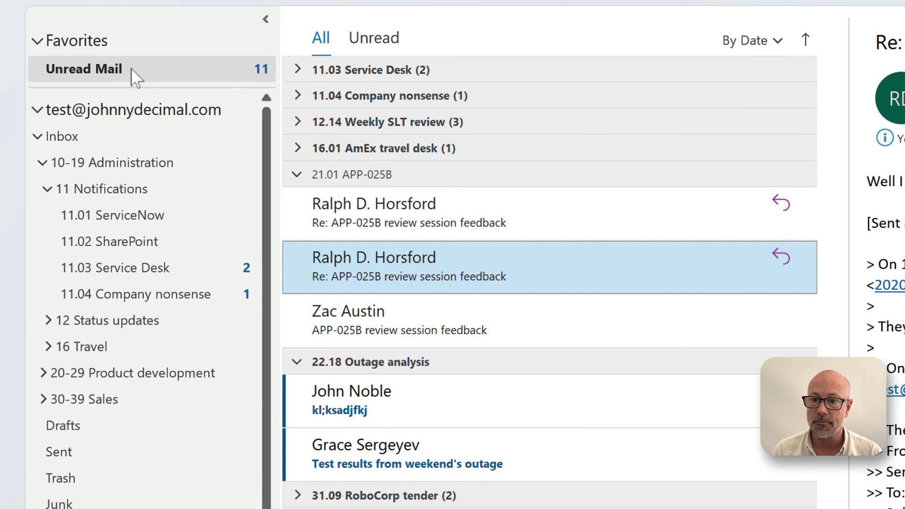
Refresh Unread Mail via the Inbox, open the new APP-025B reply, and collapse 22.18 and 21.01
{"action": "left_click", "coordinate": [90, 136]}
{"action": "left_click", "coordinate": [90, 76]}
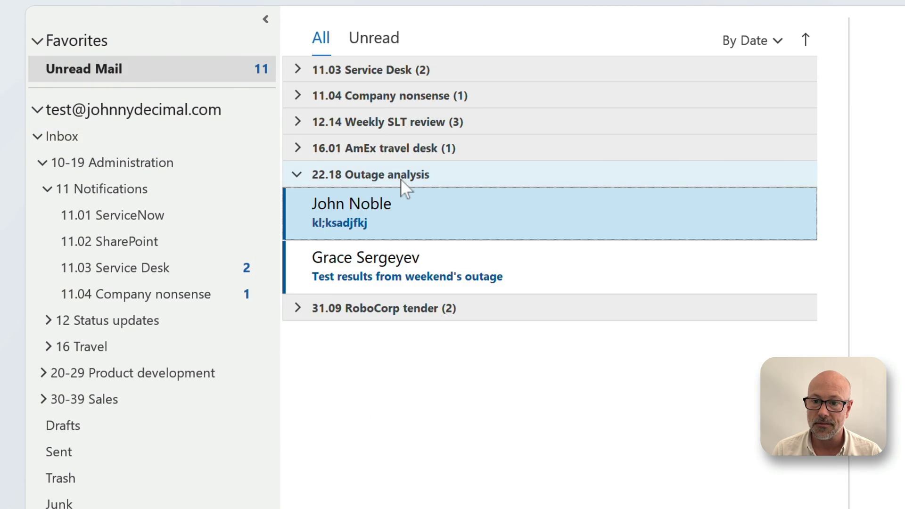
{"action": "left_click", "coordinate": [292, 178]}
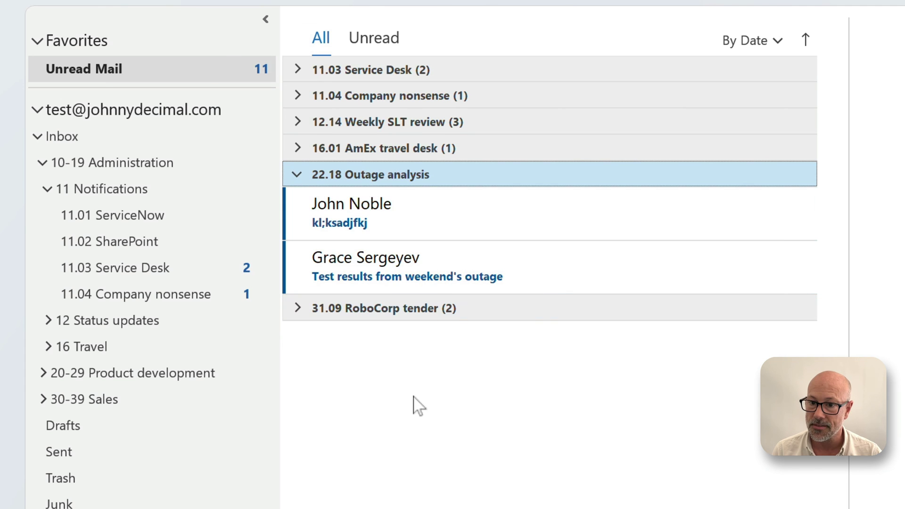
{"action": "left_click", "coordinate": [296, 175]}
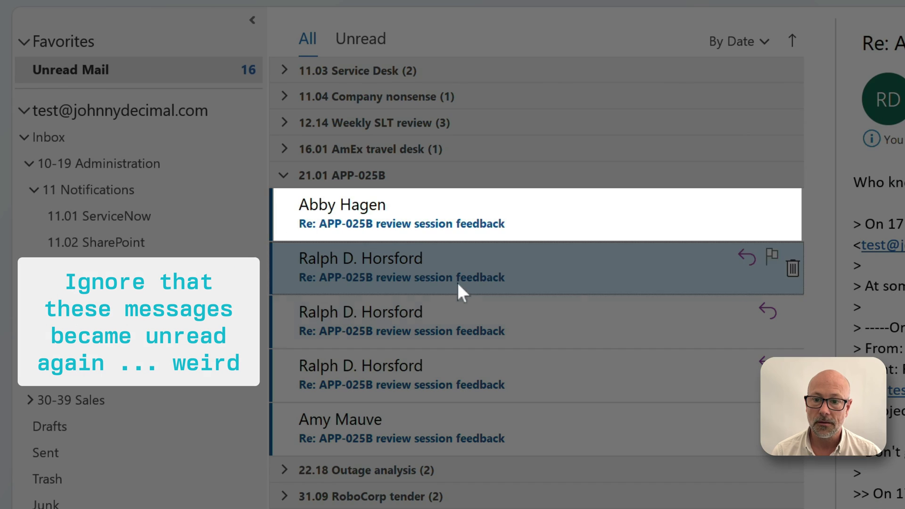
{"action": "left_click", "coordinate": [411, 231]}
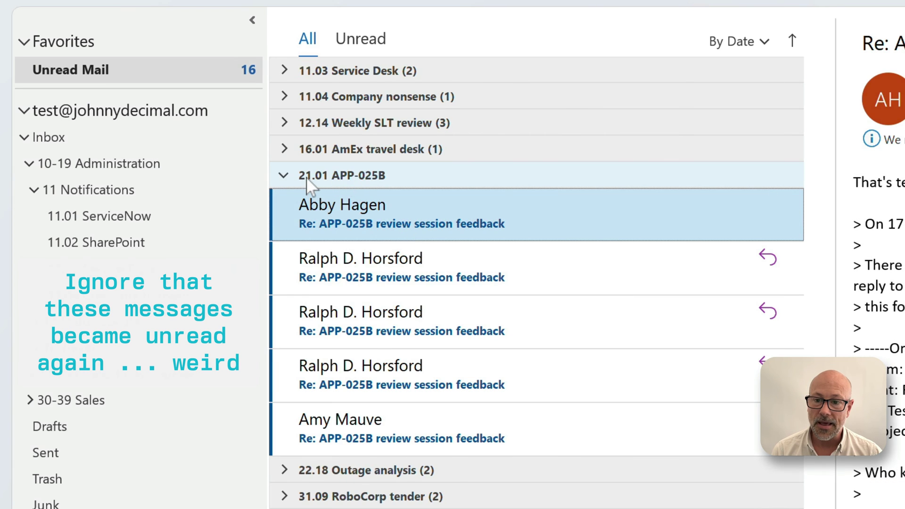
{"action": "left_click", "coordinate": [304, 177]}
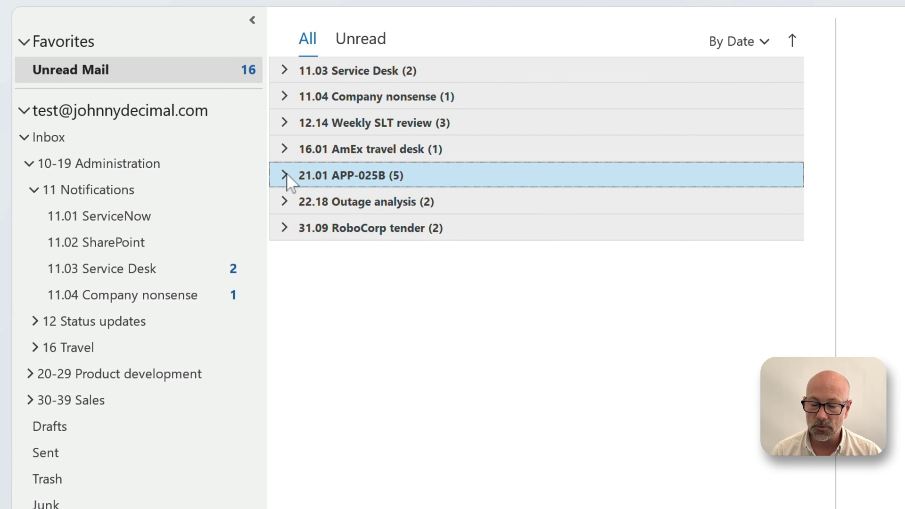
Expand the 21.01 APP-025B group and check the newest reply's Always Move Conversation option
{"action": "left_click", "coordinate": [288, 178]}
{"action": "right_click", "coordinate": [348, 204]}
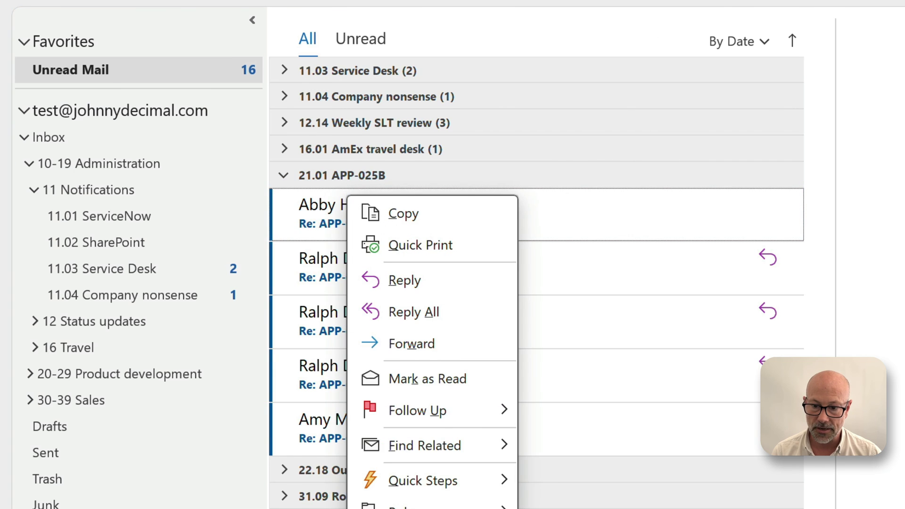
{"action": "mouse_move", "coordinate": [435, 508]}
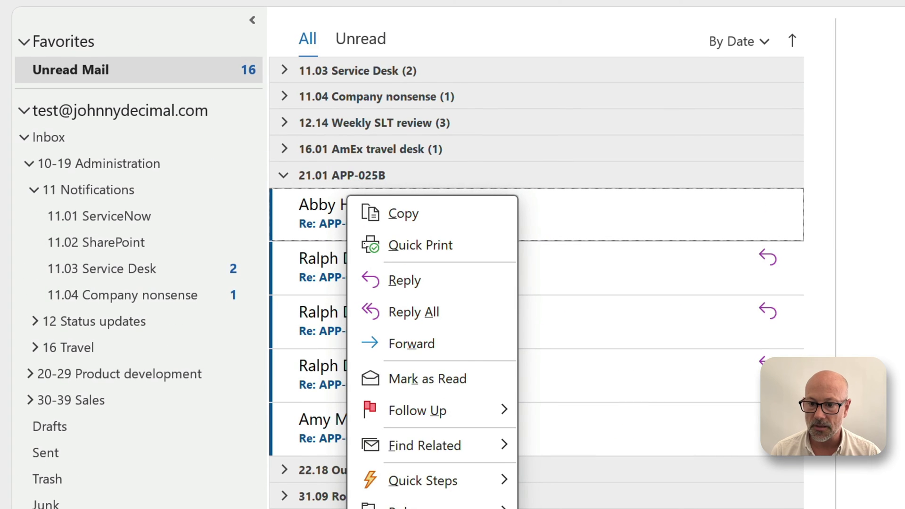
{"action": "left_click", "coordinate": [592, 485]}
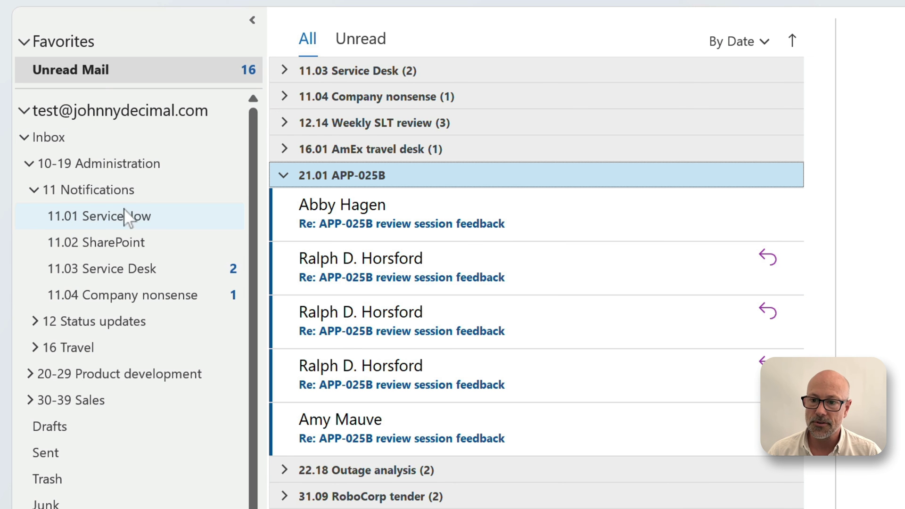
Open the 11.01 ServiceNow folder
{"action": "left_click", "coordinate": [125, 217]}
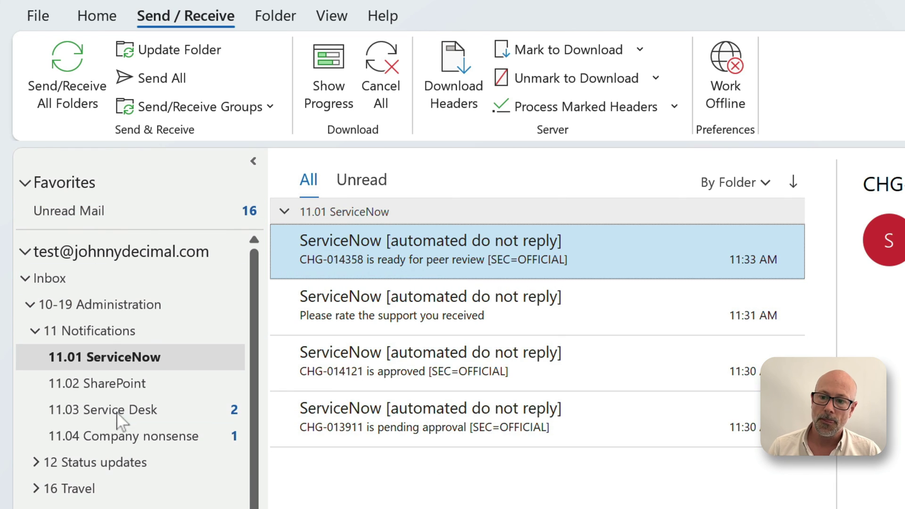
Set replies to non-Inbox messages to be saved in the original message's folder
{"action": "left_click", "coordinate": [59, 215]}
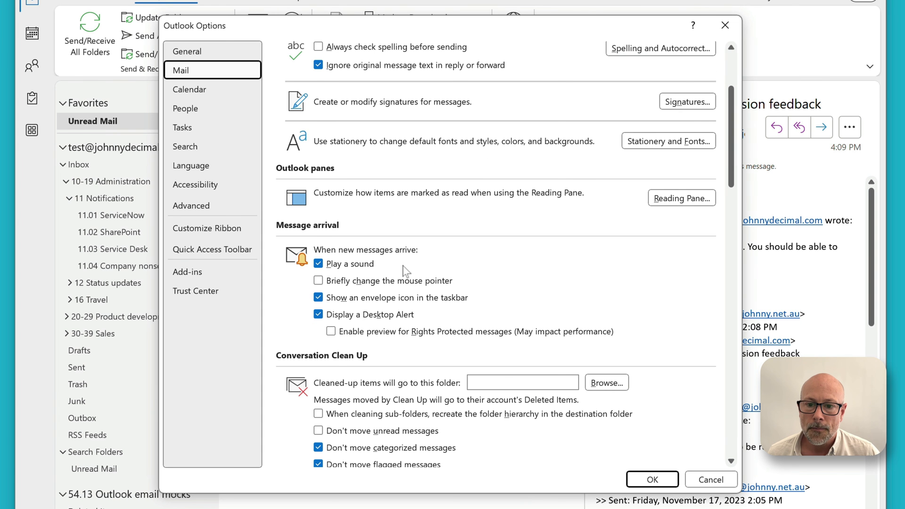
{"action": "scroll", "coordinate": [399, 286], "scroll_direction": "down", "scroll_amount": 4}
{"action": "scroll", "coordinate": [398, 287], "scroll_direction": "down", "scroll_amount": 2}
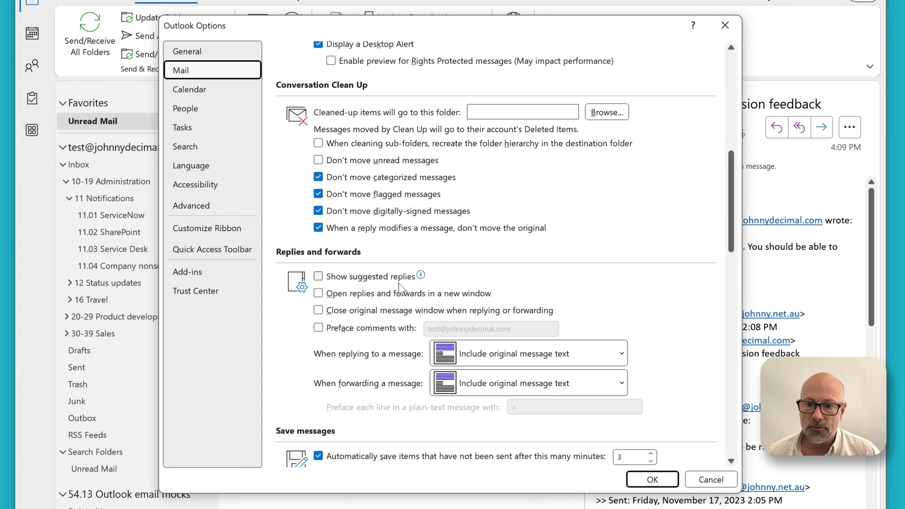
{"action": "scroll", "coordinate": [397, 309], "scroll_direction": "down", "scroll_amount": 2}
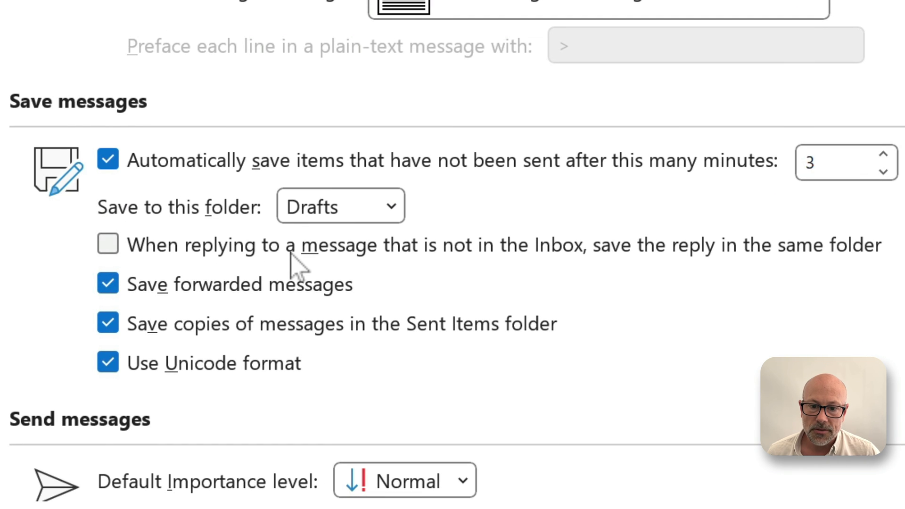
{"action": "left_click", "coordinate": [289, 251]}
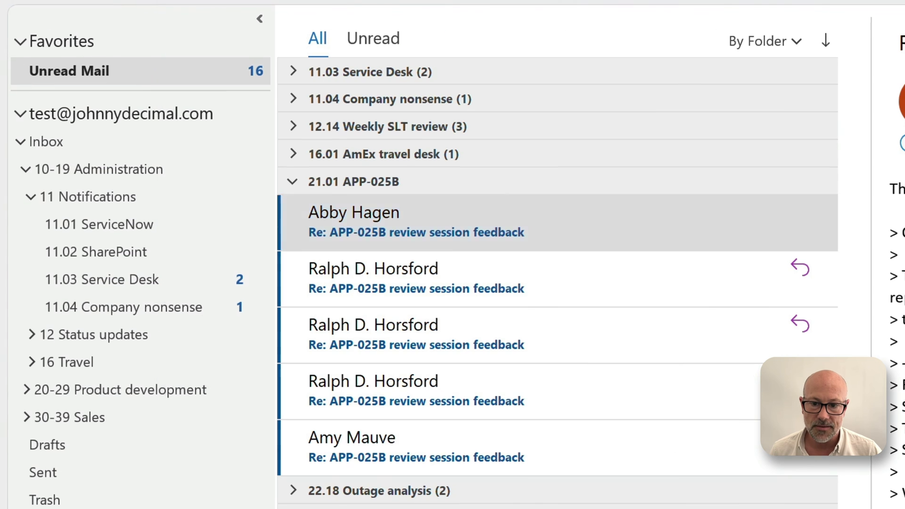
{"action": "left_click", "coordinate": [429, 221]}
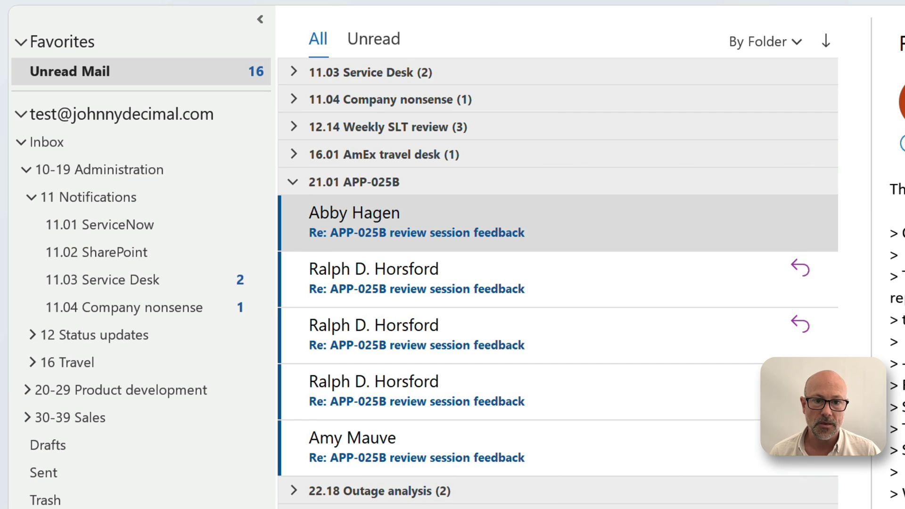
Reply 'You're the best.' to the newest APP-025B message, then check the Sent folder
{"action": "key", "text": "ctrl+r"}
{"action": "type", "text": "Yo"}
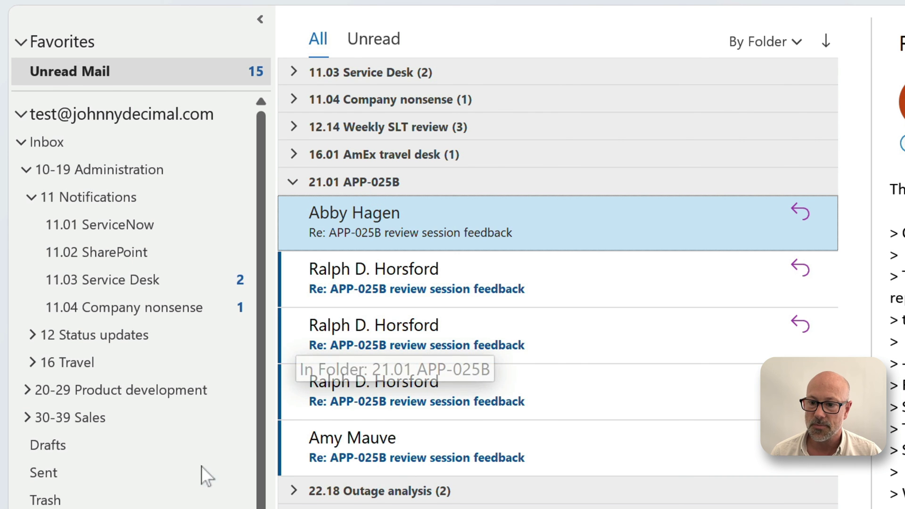
{"action": "left_click", "coordinate": [114, 473]}
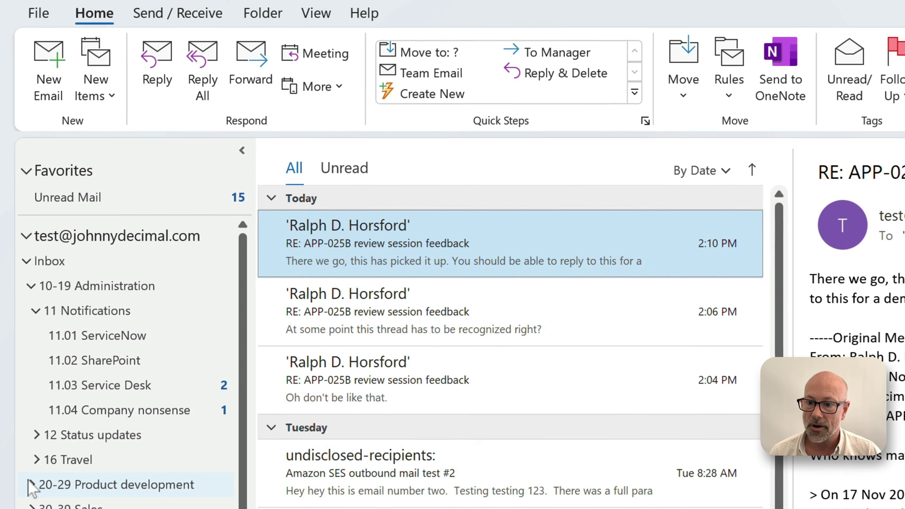
Open the 21.01 APP-025B folder under 20-29 Product development and view the sent reply
{"action": "left_click", "coordinate": [27, 390]}
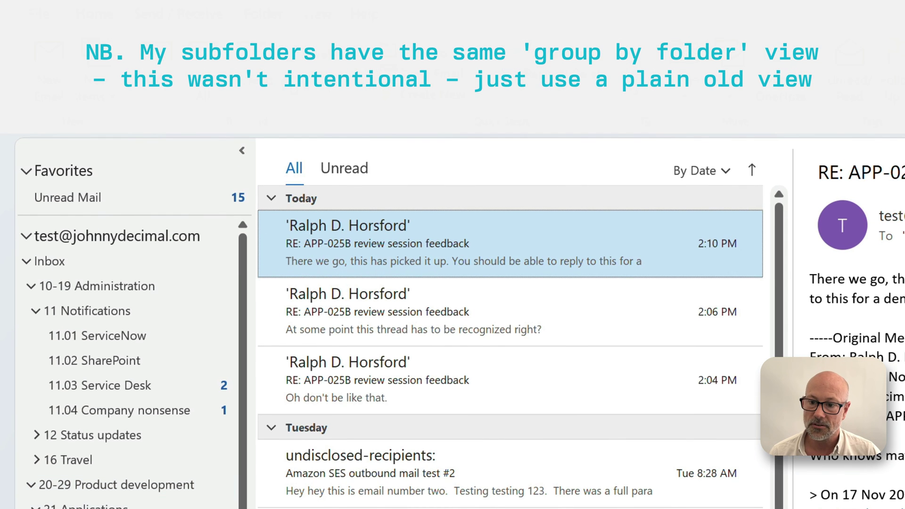
{"action": "left_click", "coordinate": [270, 199]}
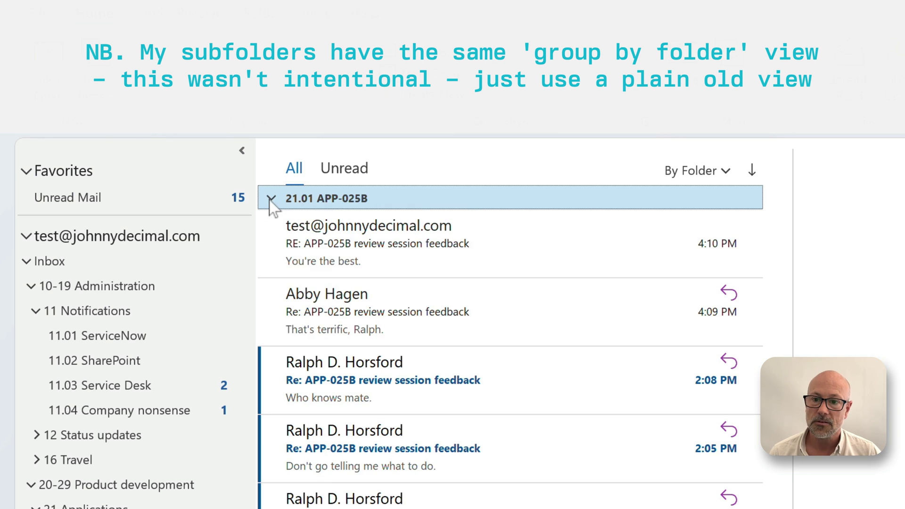
{"action": "left_click", "coordinate": [501, 269]}
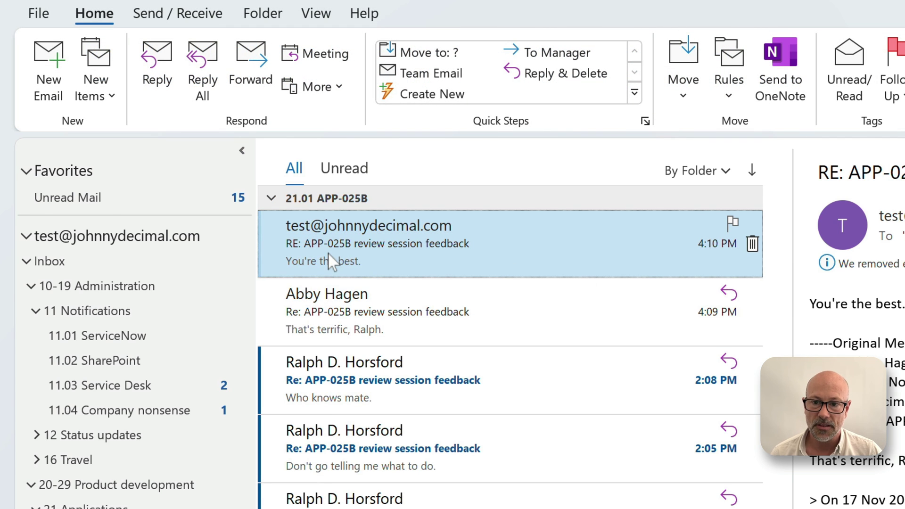